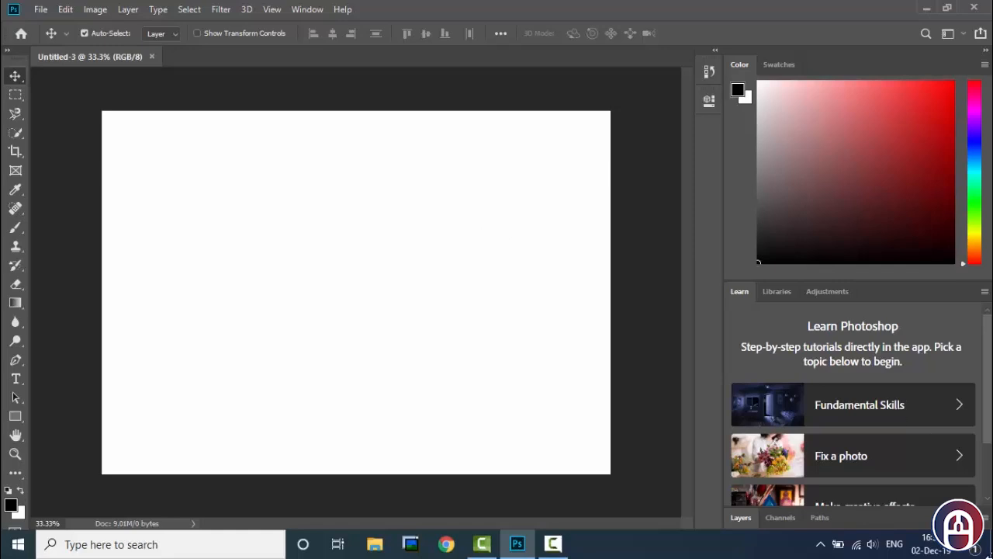
Place Sky.jpg from the desktop's Photoshop Images folder into the open document and commit the placement
key(super+d)
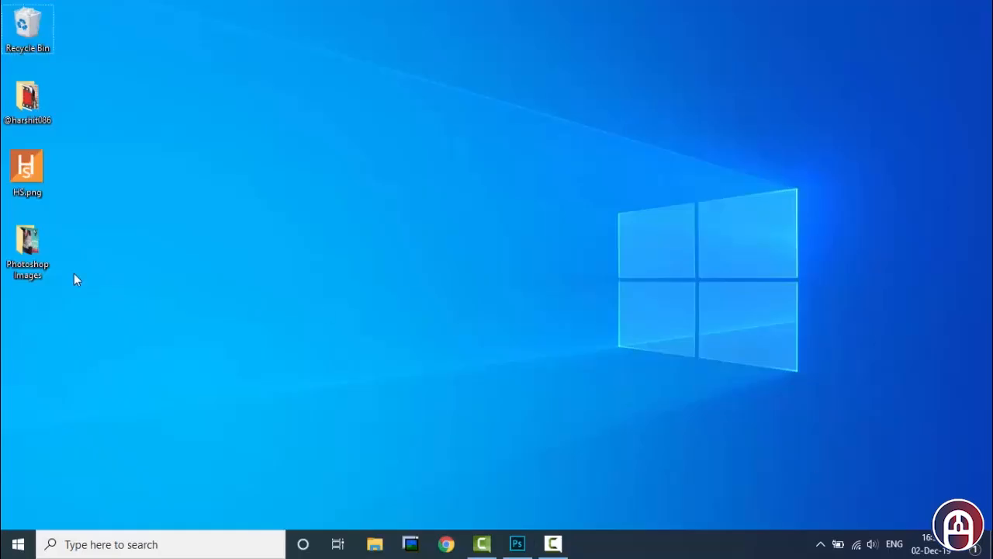
double_click(27, 248)
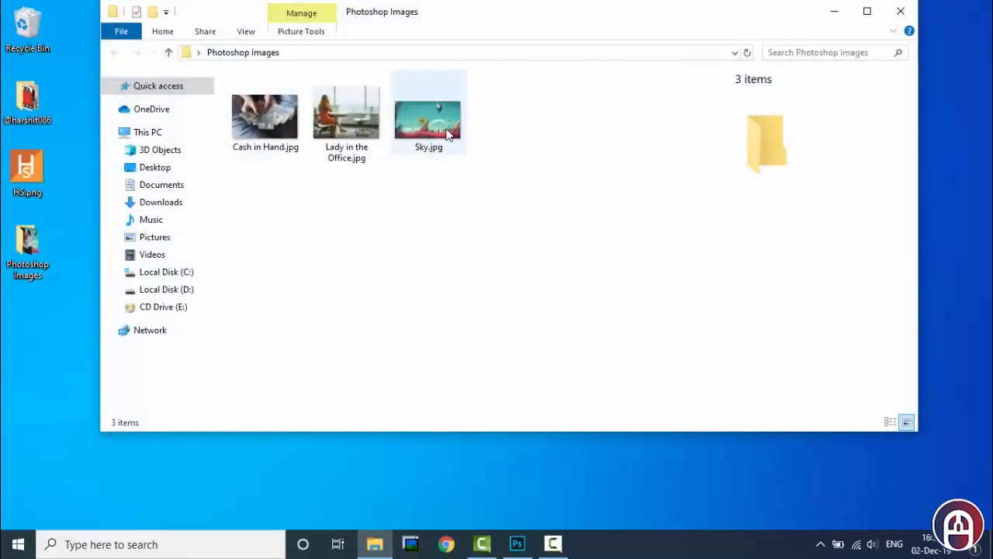
click(448, 135)
drag(444, 129, 315, 247)
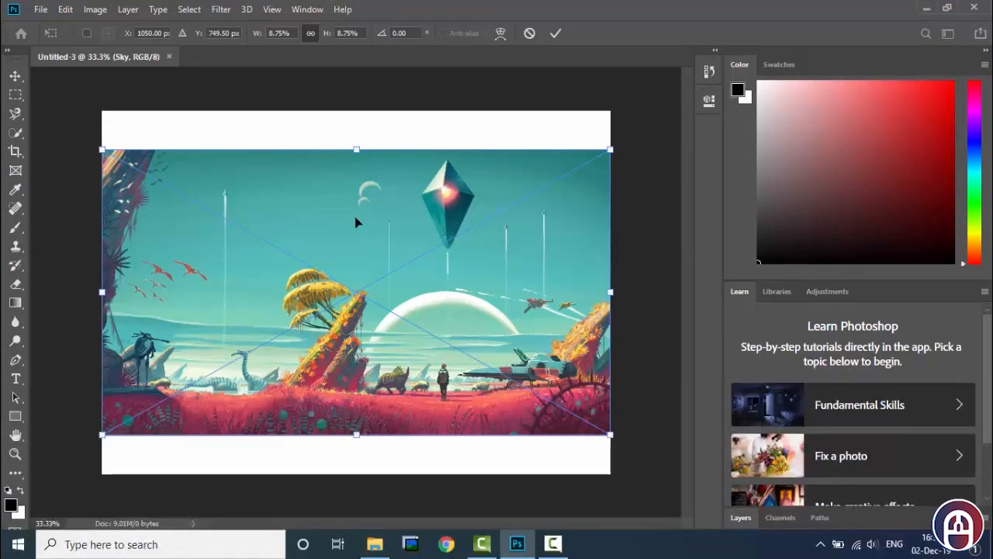
click(556, 34)
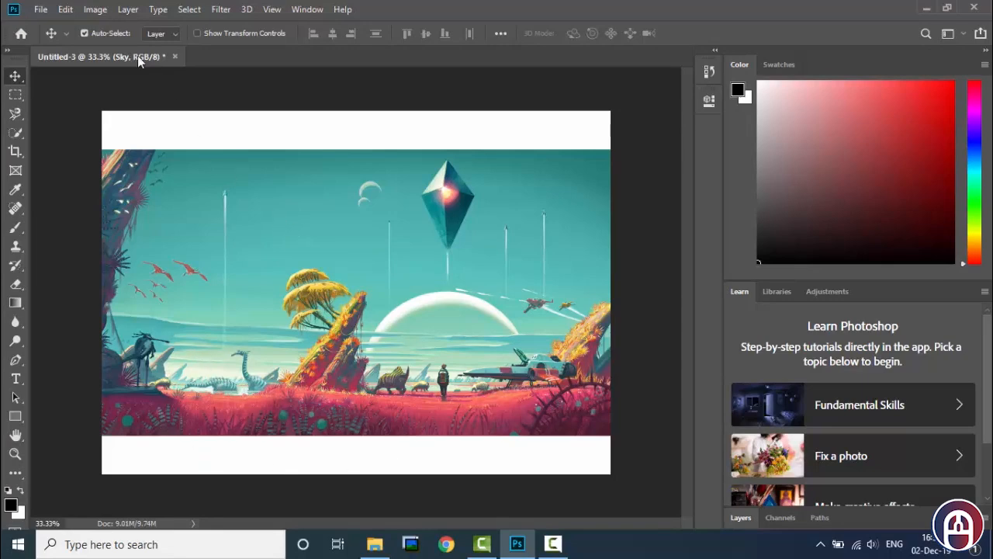
Trim the white strips off the canvas's top and bottom only, based on Top Left Pixel Color
click(95, 9)
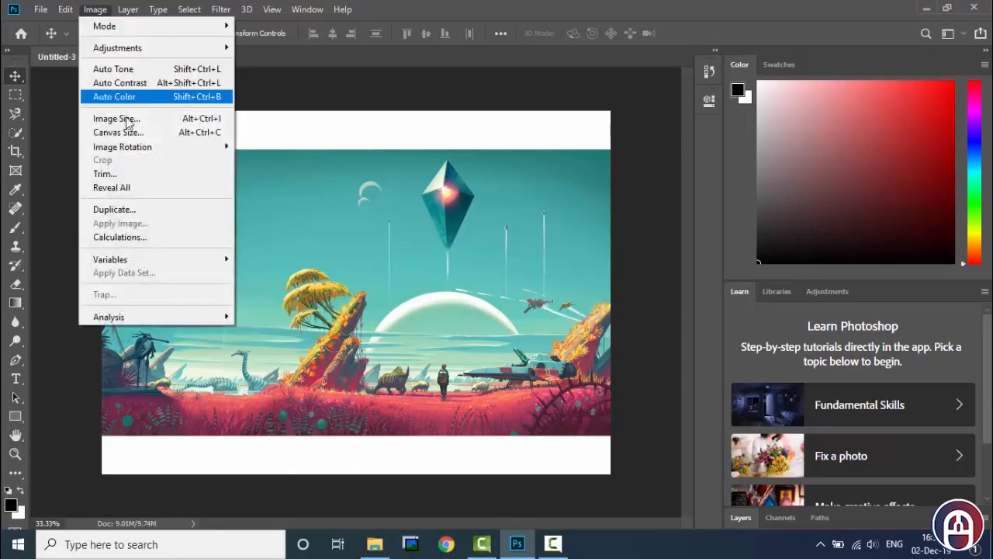
click(132, 175)
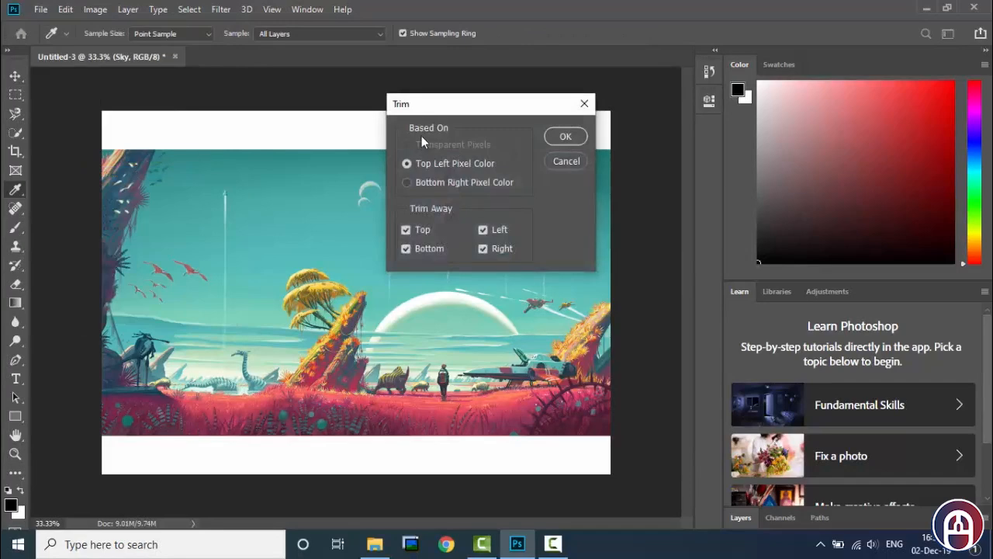
drag(502, 107, 480, 117)
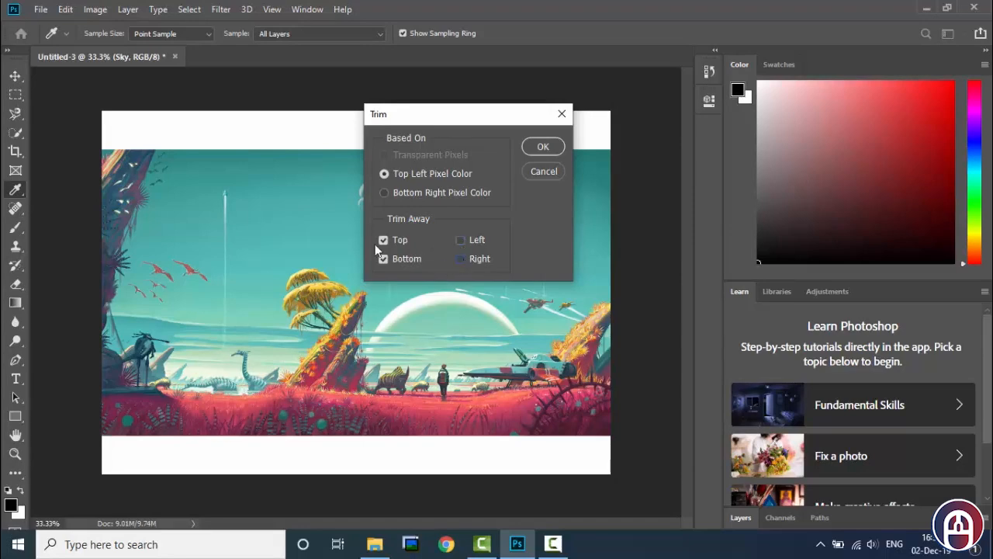
click(544, 147)
key(v)
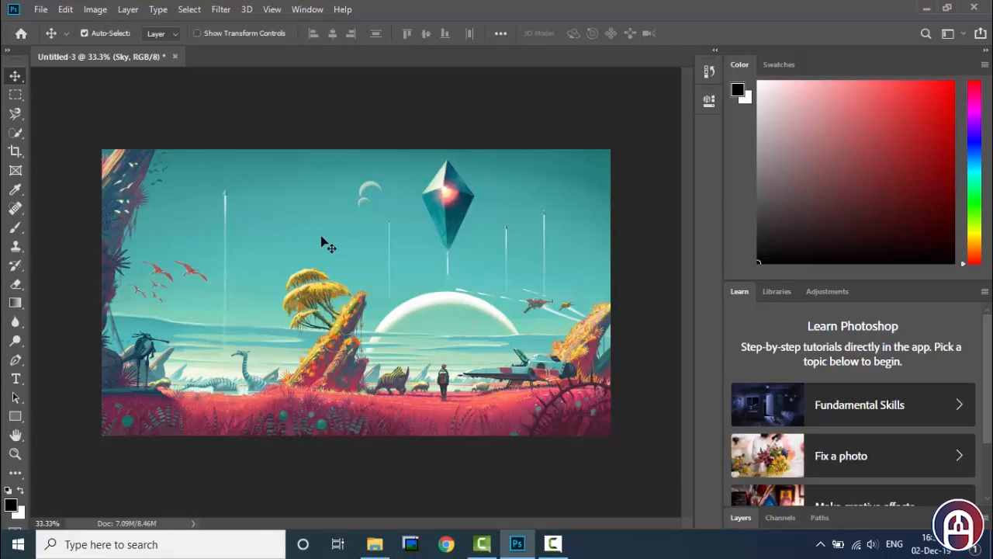
click(96, 11)
click(395, 258)
click(96, 11)
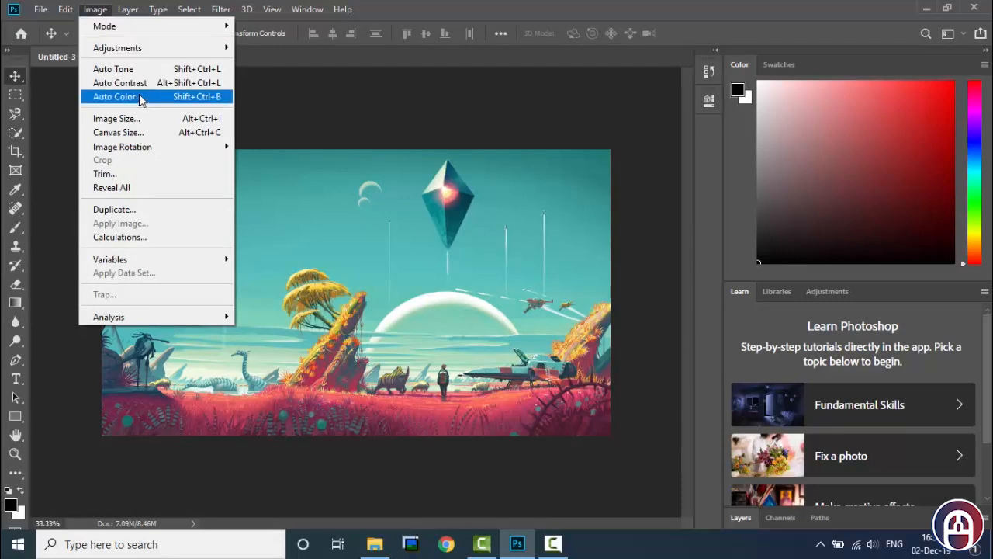
click(284, 217)
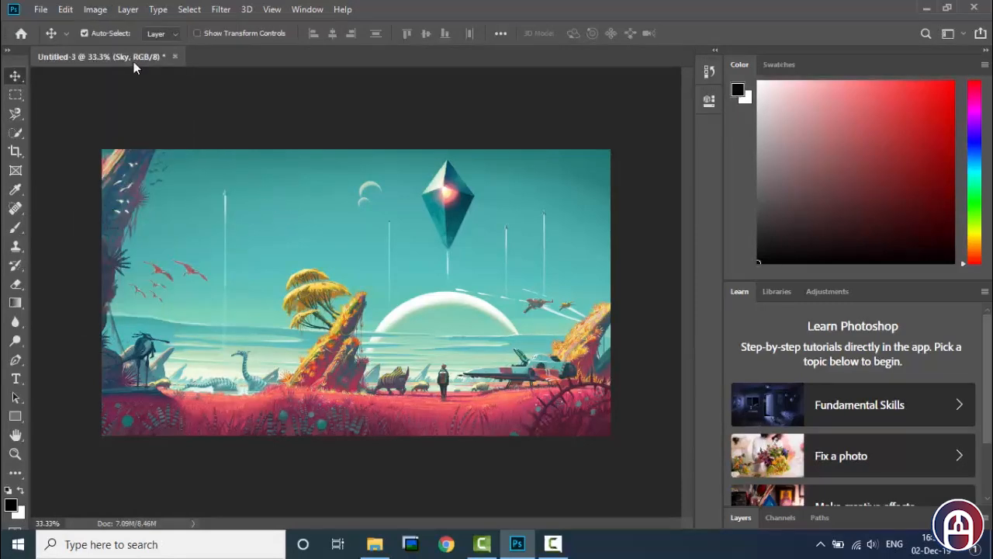
Open the Image Size settings and zoom the preview out to 33.3%
click(95, 10)
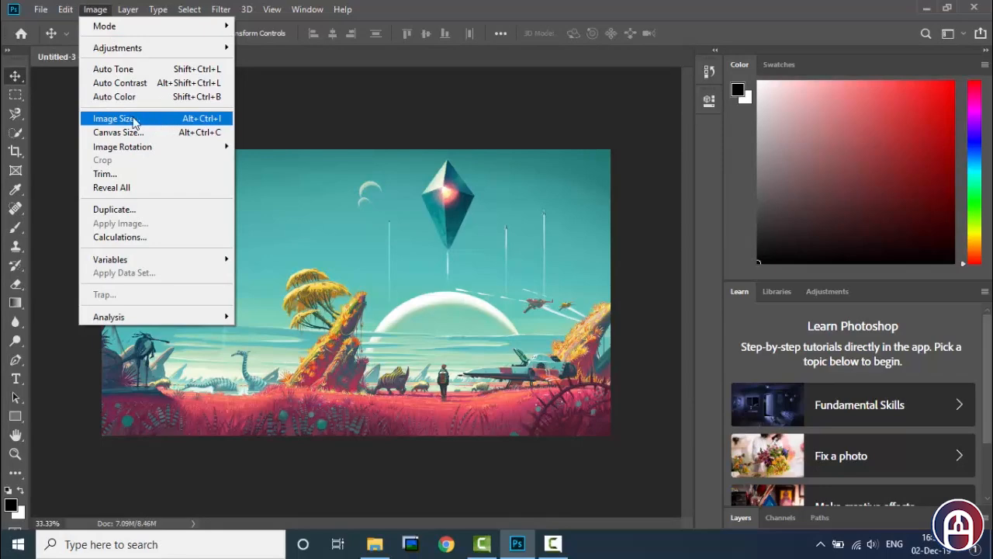
click(121, 121)
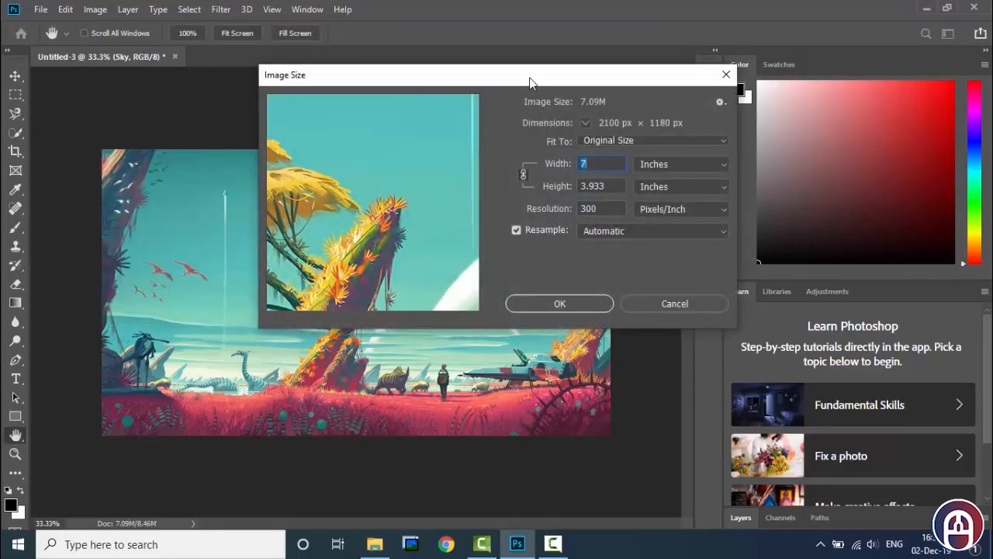
drag(531, 81, 531, 128)
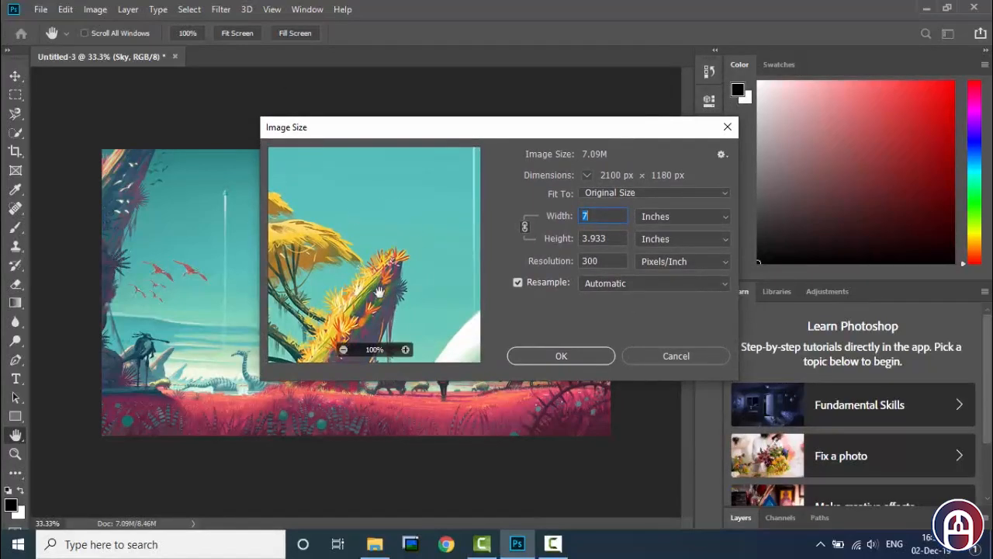
drag(388, 250, 330, 186)
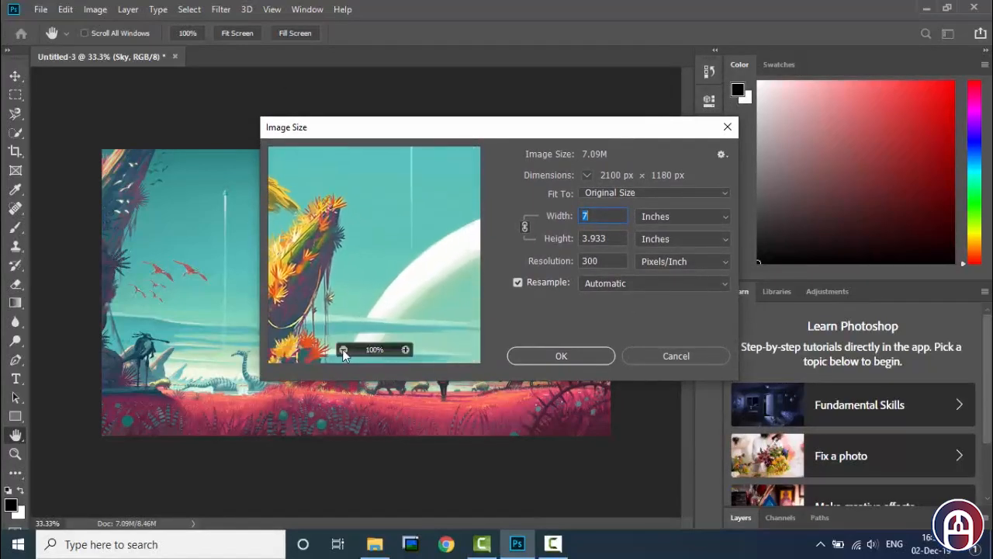
click(342, 349)
click(343, 350)
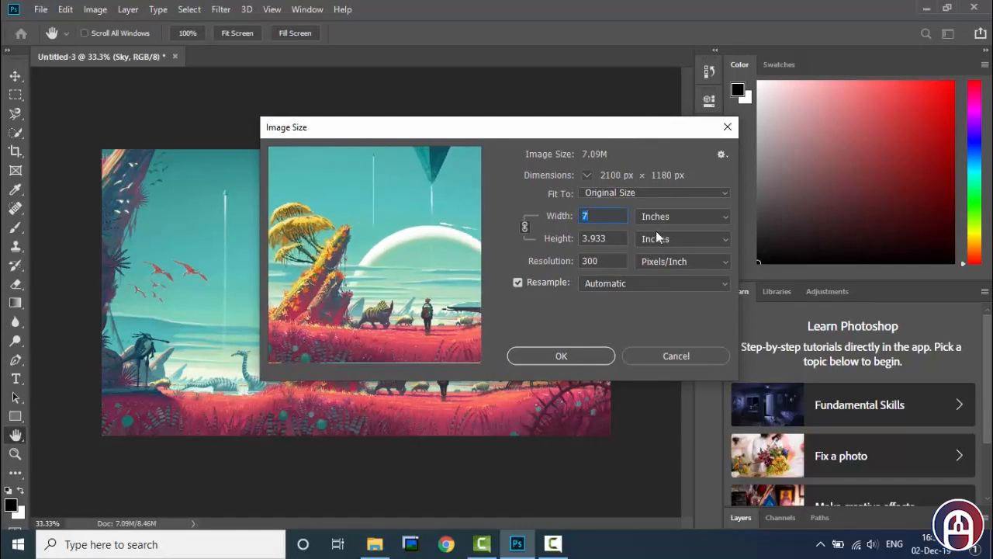
Review the Fit To presets, width units and resampling methods, keeping Original Size, Inches and Automatic
click(615, 193)
click(614, 193)
click(689, 216)
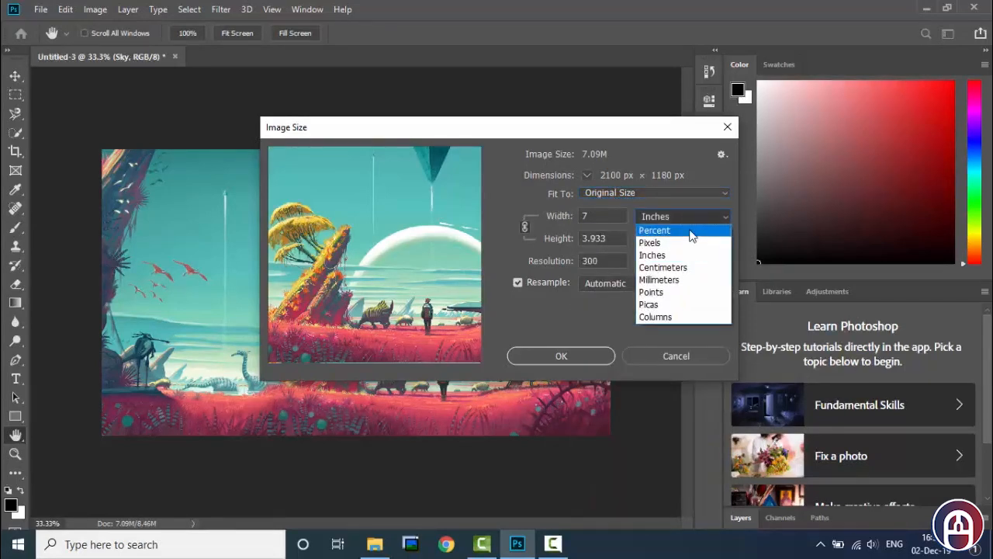
click(690, 216)
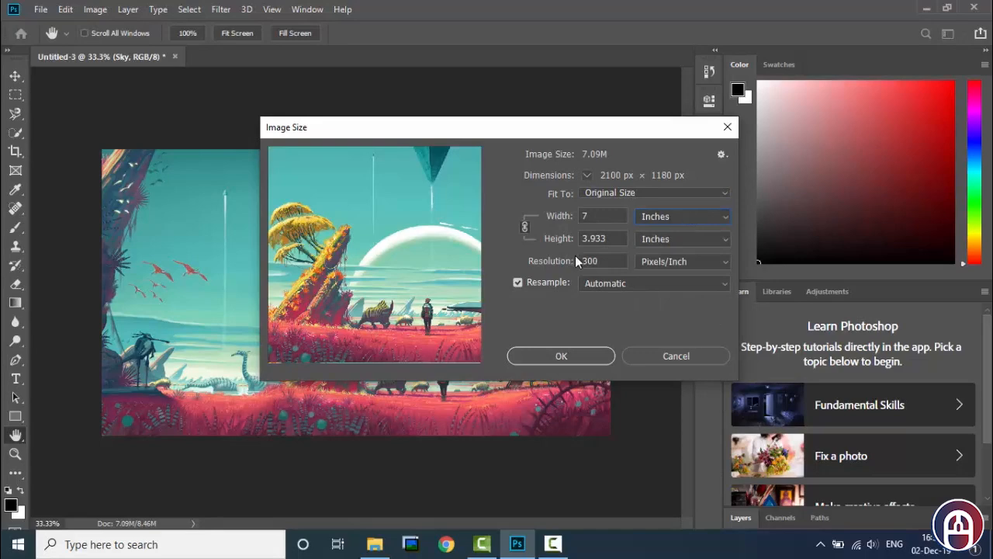
click(517, 284)
click(516, 282)
click(601, 285)
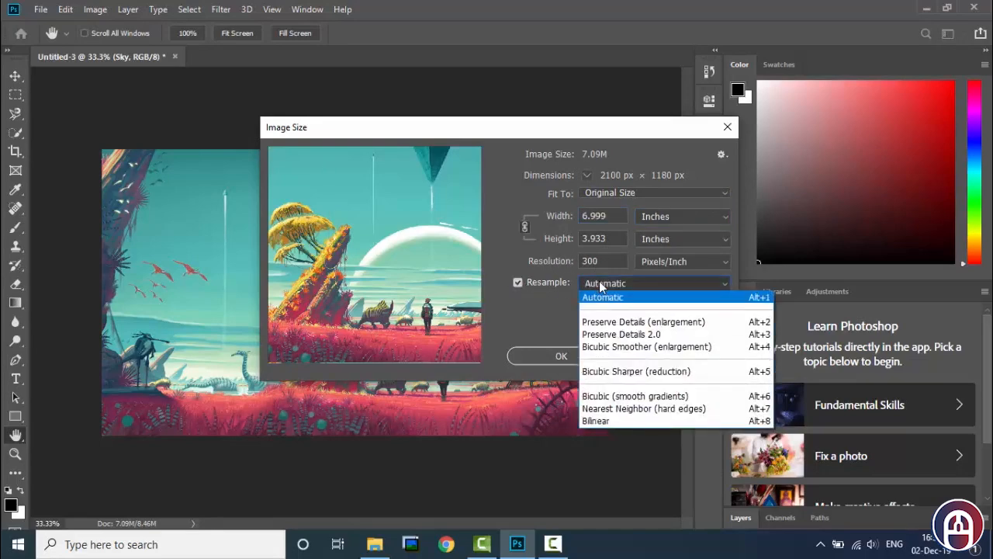
click(600, 284)
Inspect the image preview around the diamond and moon, zooming out to 16.7% and back in to 66.7%
mouse_move(365, 255)
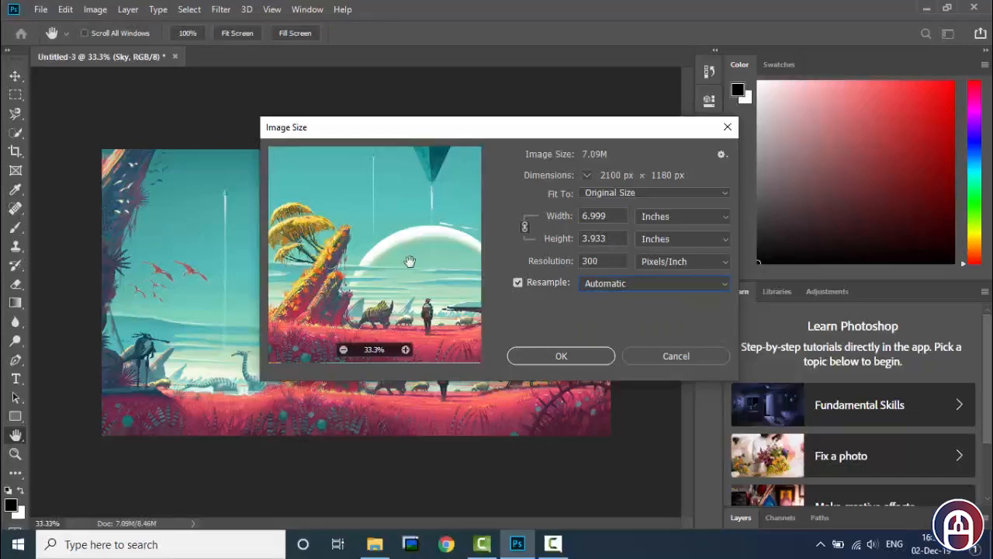
drag(371, 235, 392, 262)
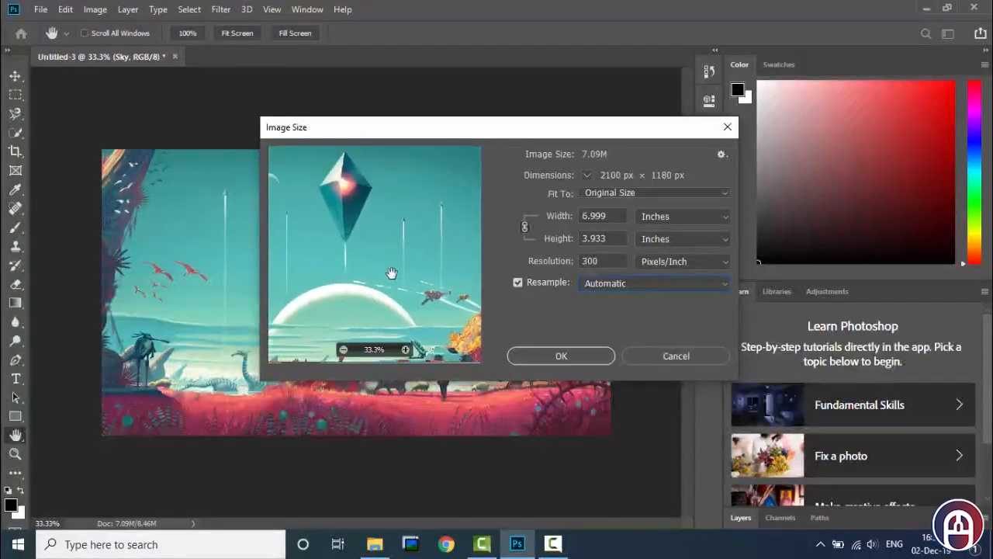
click(343, 350)
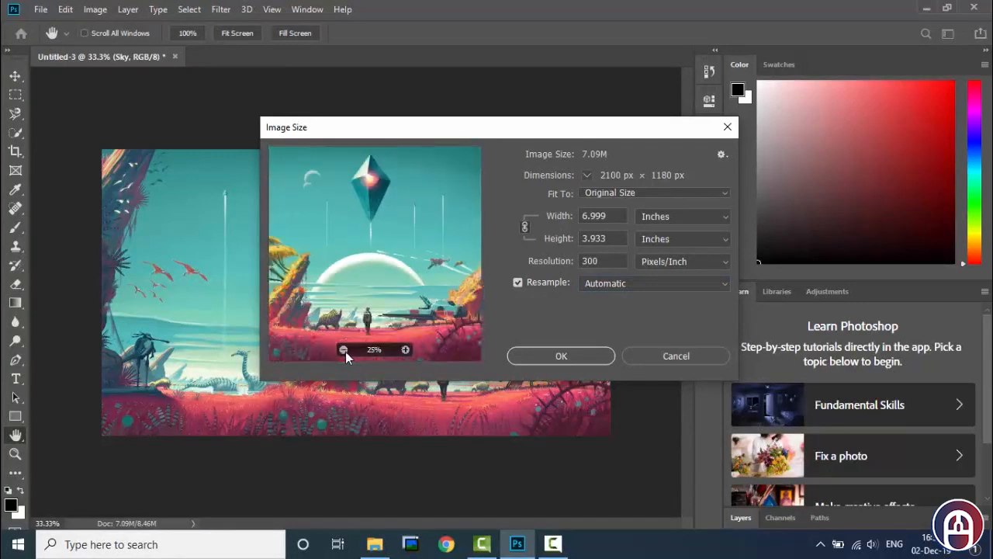
click(343, 350)
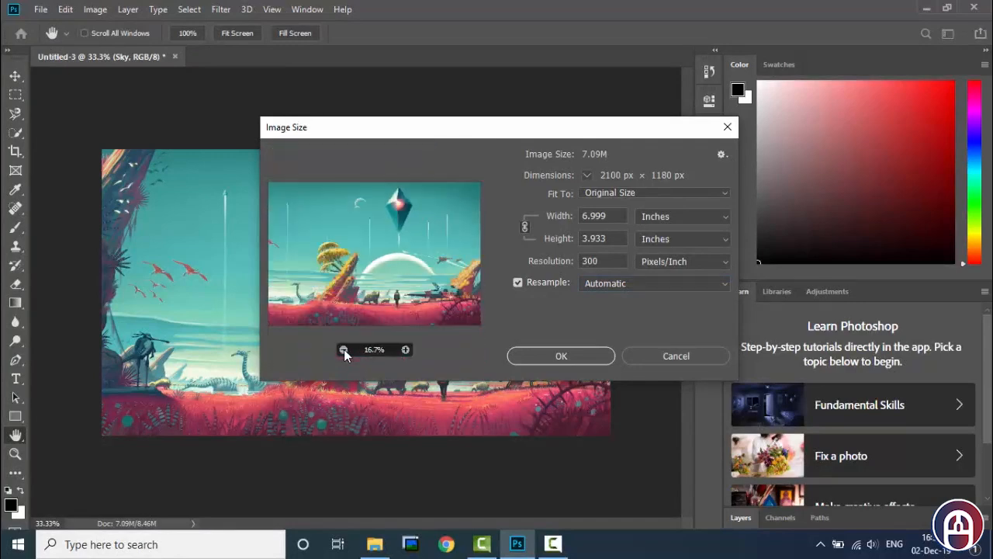
click(406, 350)
click(407, 350)
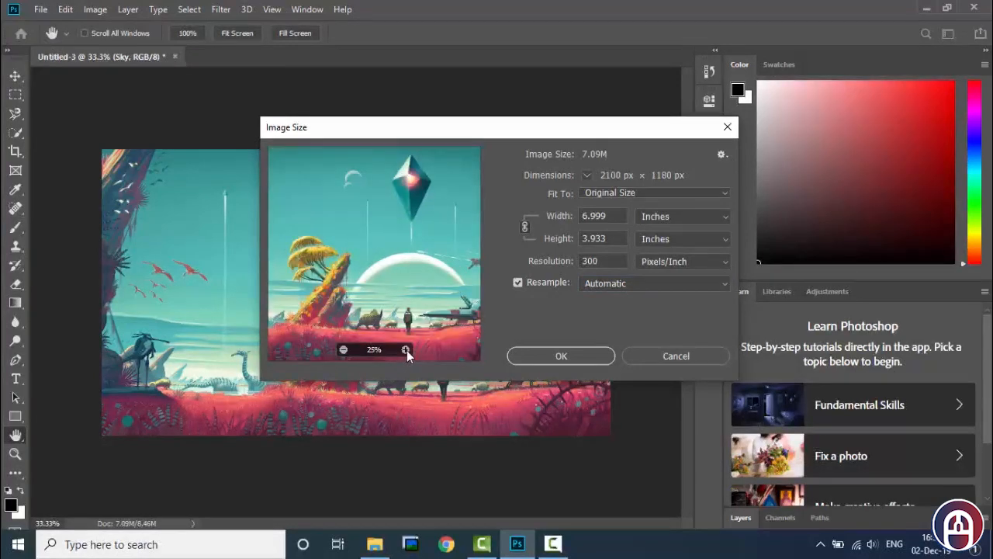
click(407, 350)
click(407, 350)
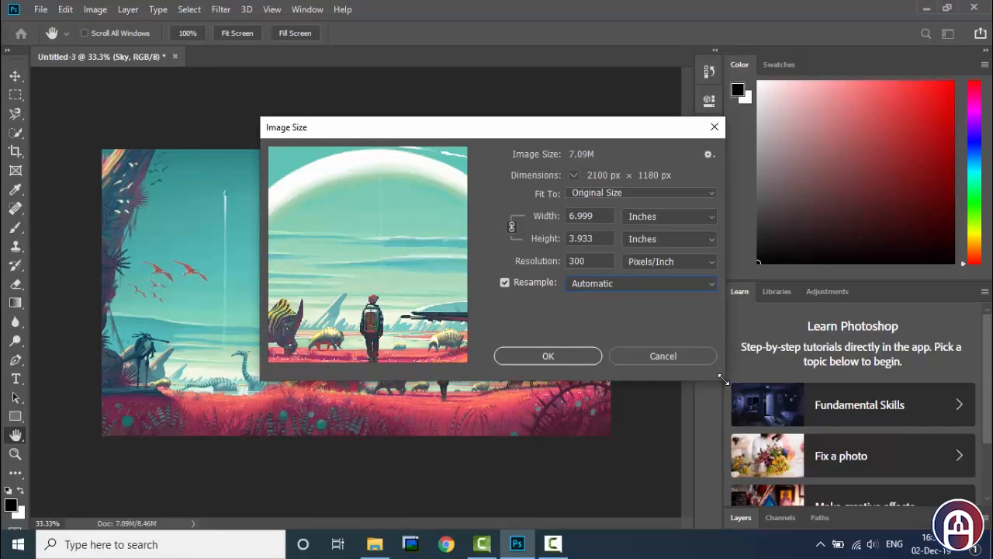
Enlarge the Image Size dialog for a bigger preview, and shrink it back to a compact size
drag(723, 380, 929, 506)
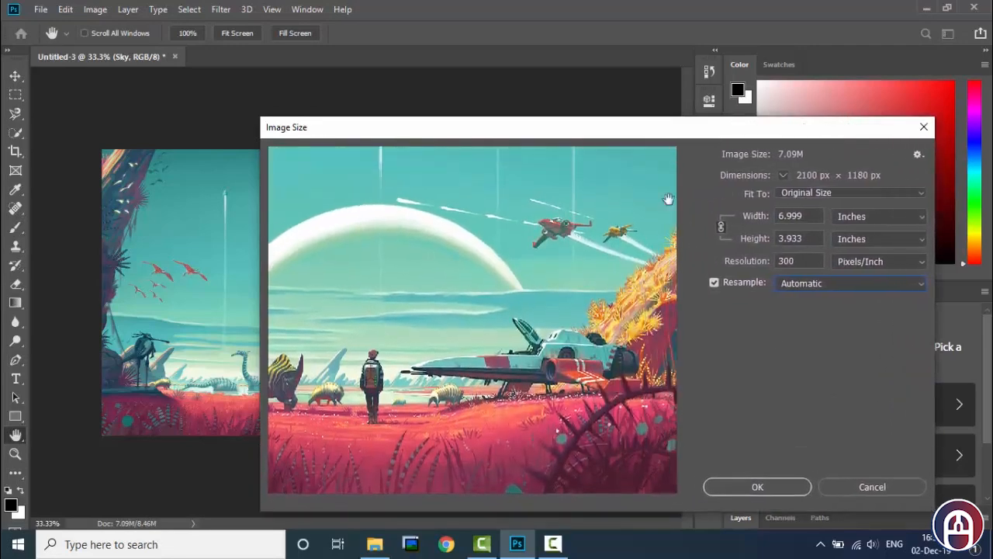
drag(631, 121, 603, 44)
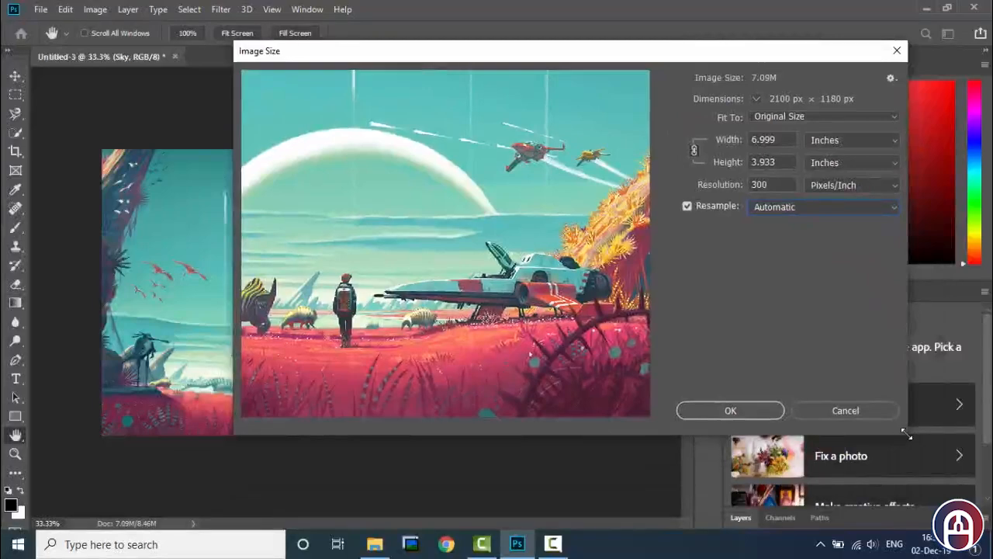
drag(906, 436, 656, 317)
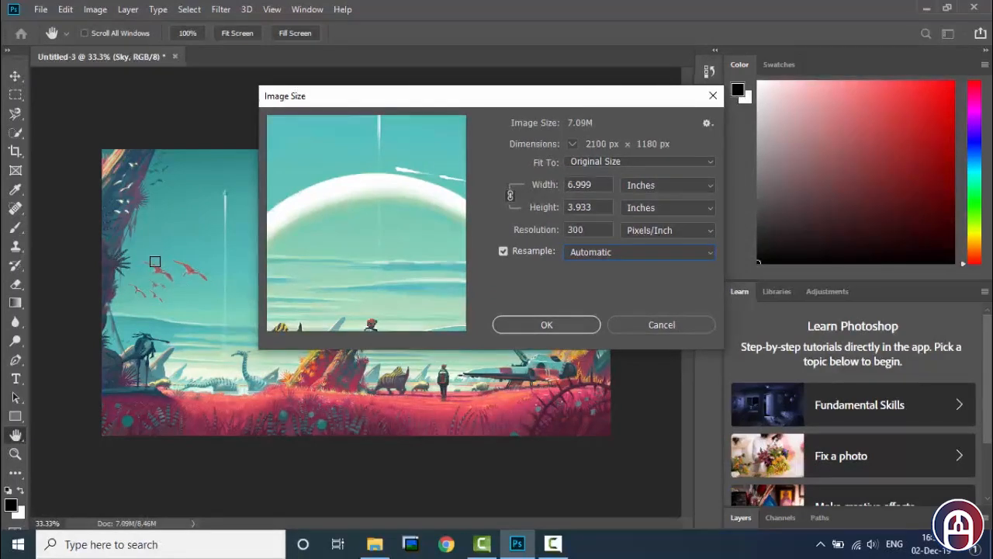
Examine the long-beaked creature, the red birds, the rocket trail and the yellow tree in the Image Size preview
click(147, 336)
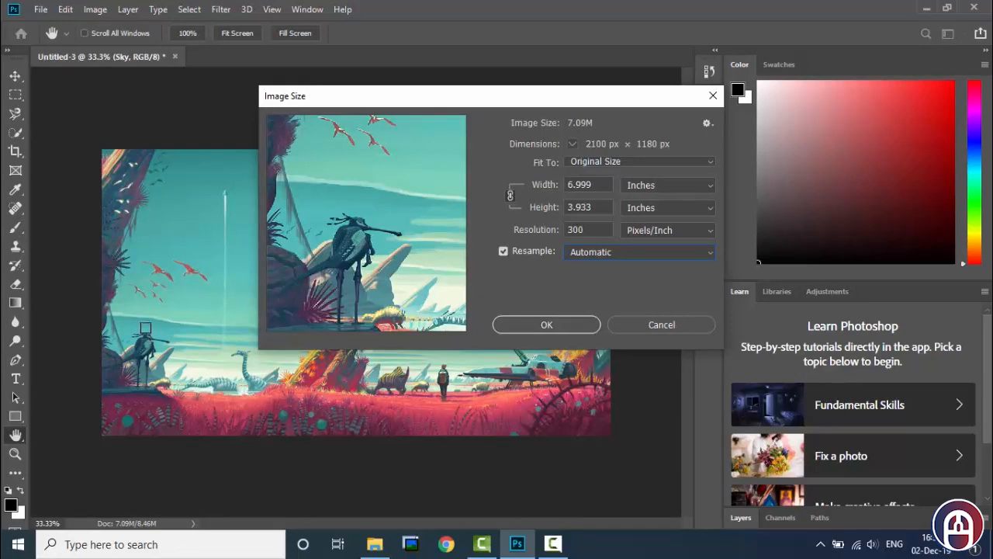
click(194, 270)
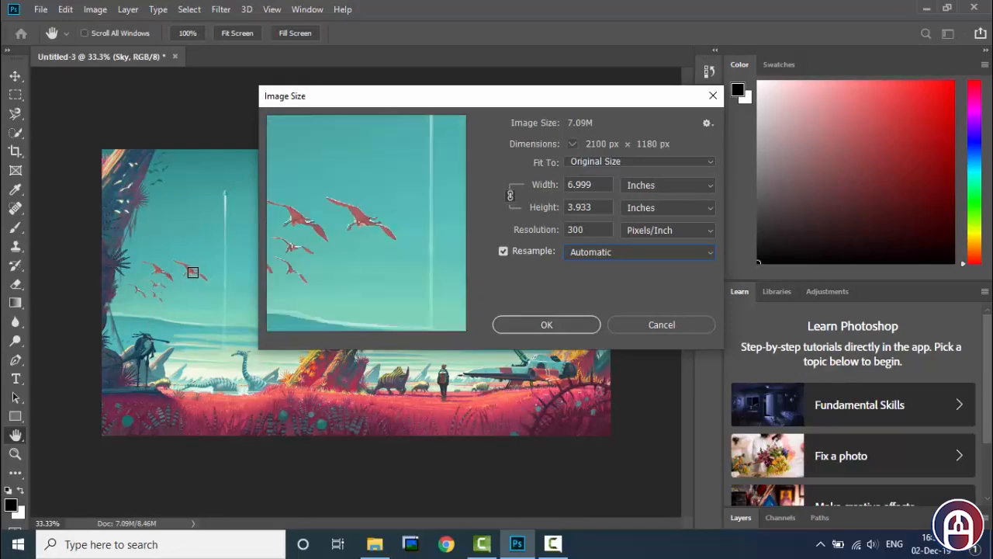
click(223, 192)
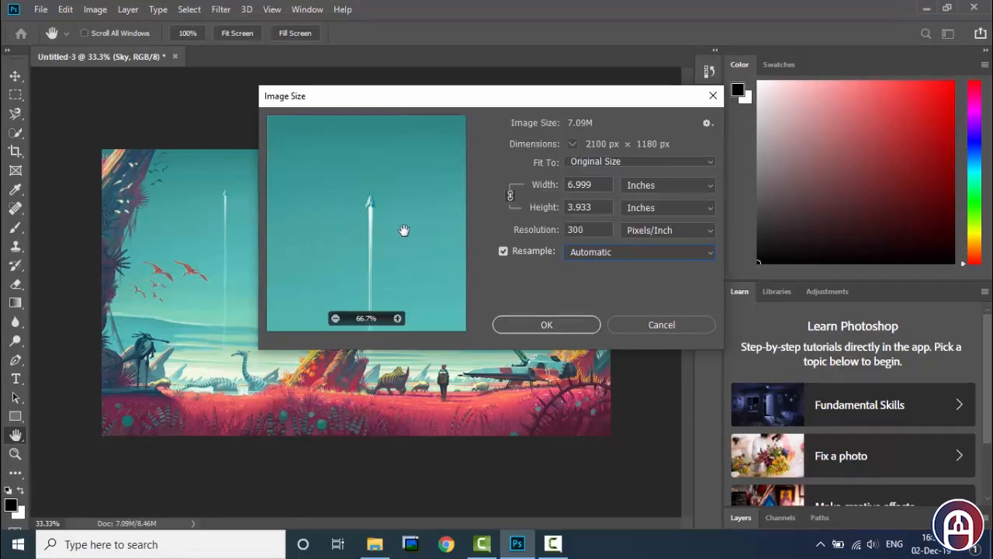
drag(404, 231, 326, 160)
drag(383, 204, 418, 247)
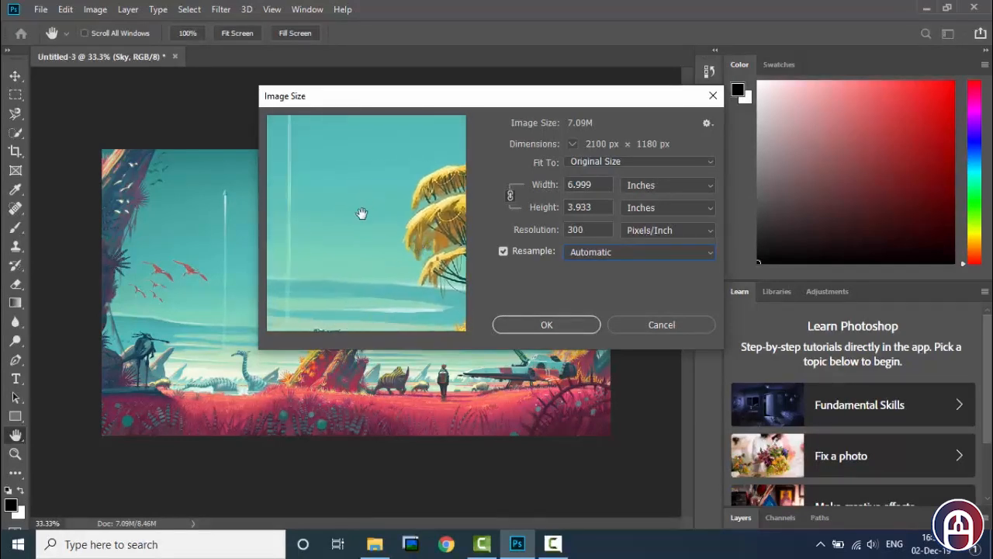
drag(362, 215, 413, 219)
drag(419, 273, 333, 155)
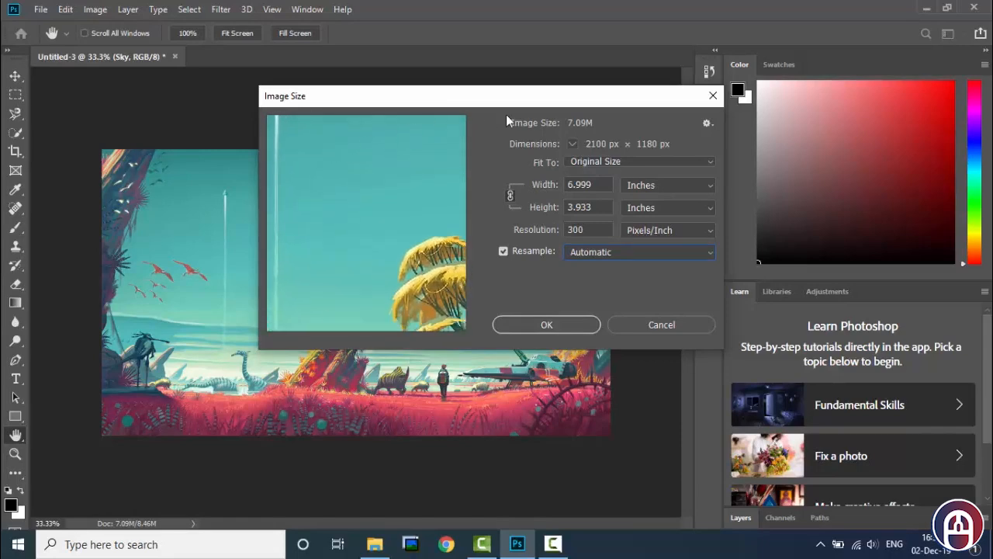
Set the image width to 3 inches in the Image Size settings
drag(532, 102, 446, 139)
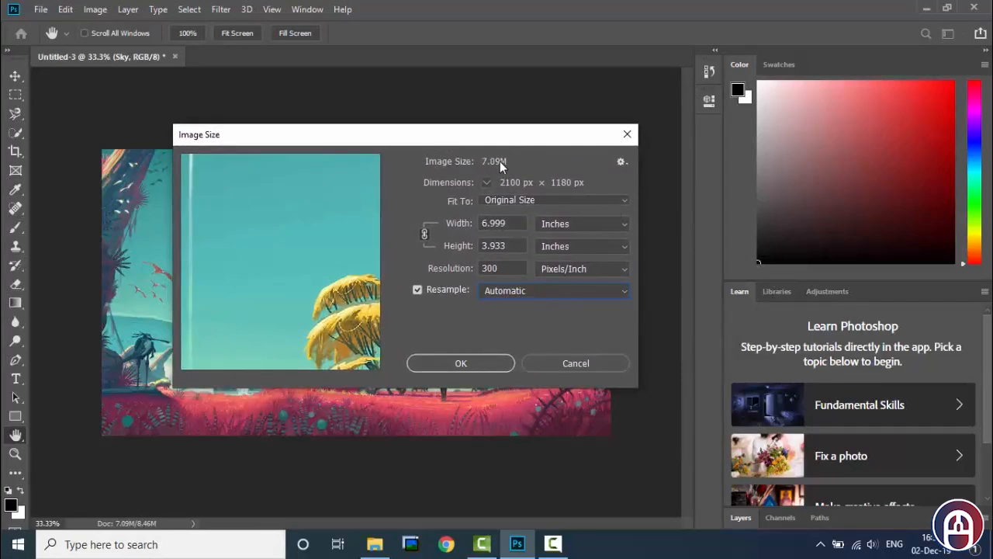
click(519, 223)
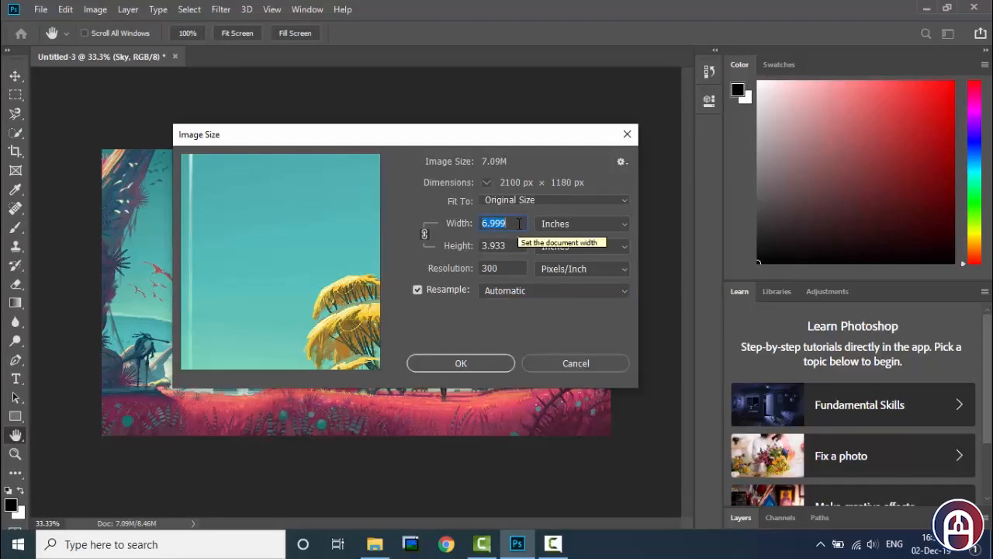
text(3)
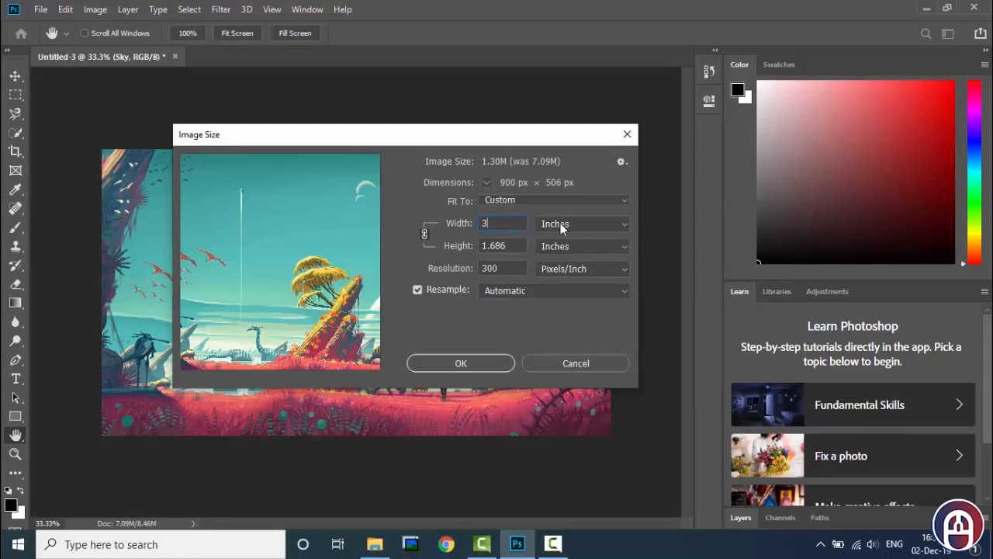
Switch the image dimensions to pixels and set the width to 500 pixels in the Image Size settings
click(560, 223)
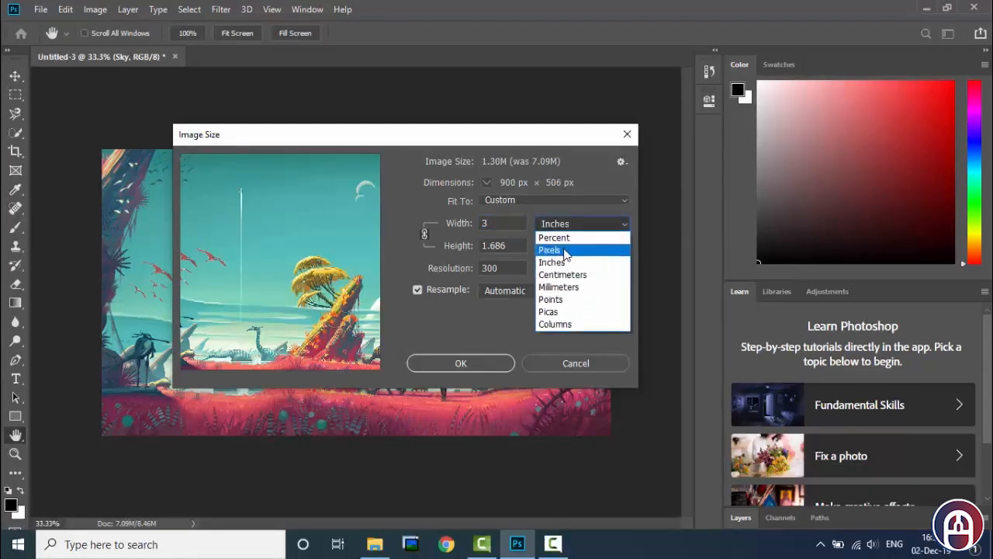
click(566, 252)
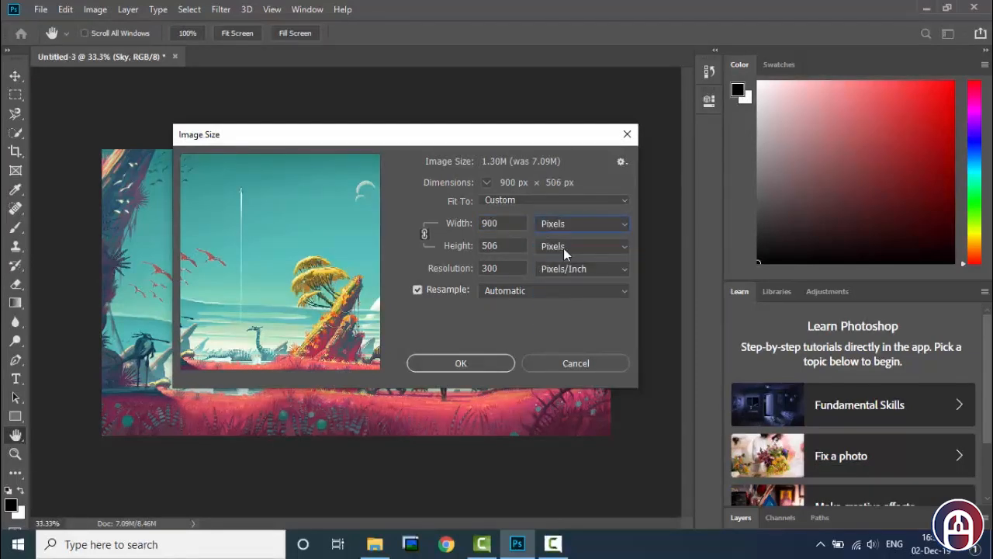
click(506, 223)
click(512, 223)
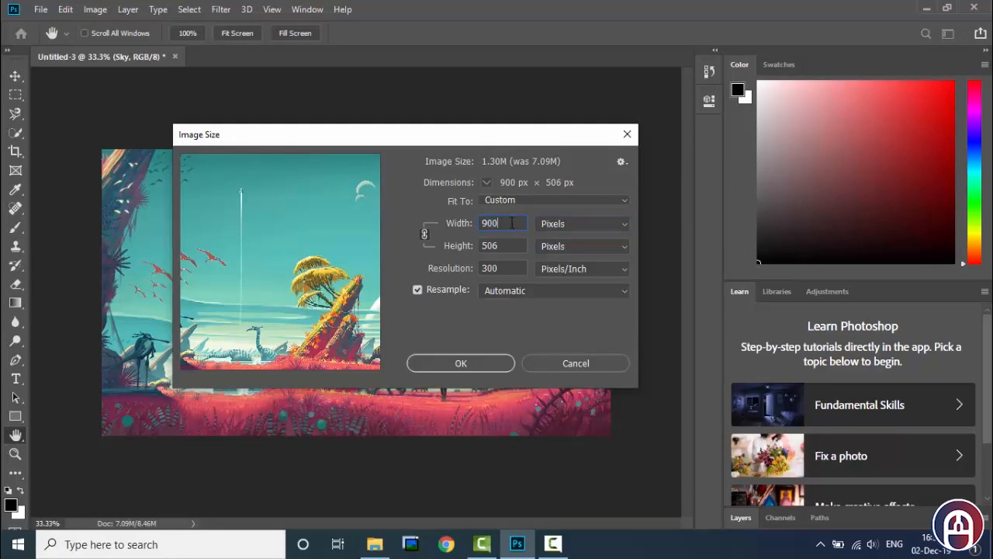
drag(501, 222, 482, 222)
text(500)
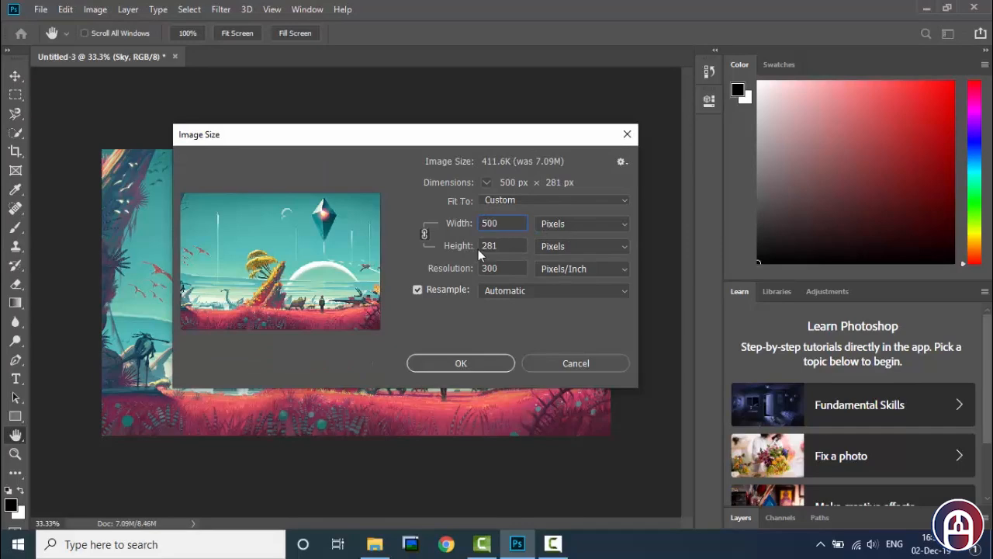
click(483, 247)
click(505, 246)
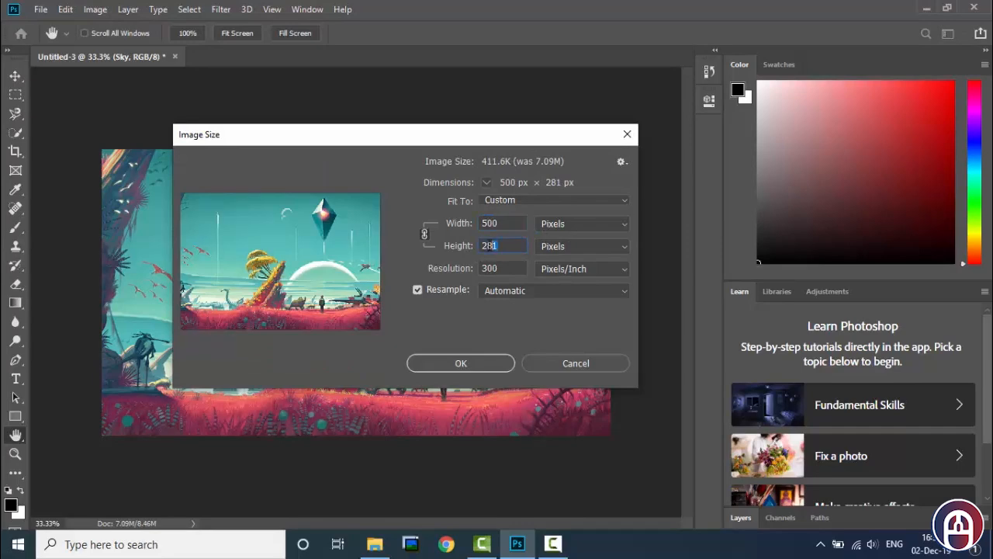
click(496, 246)
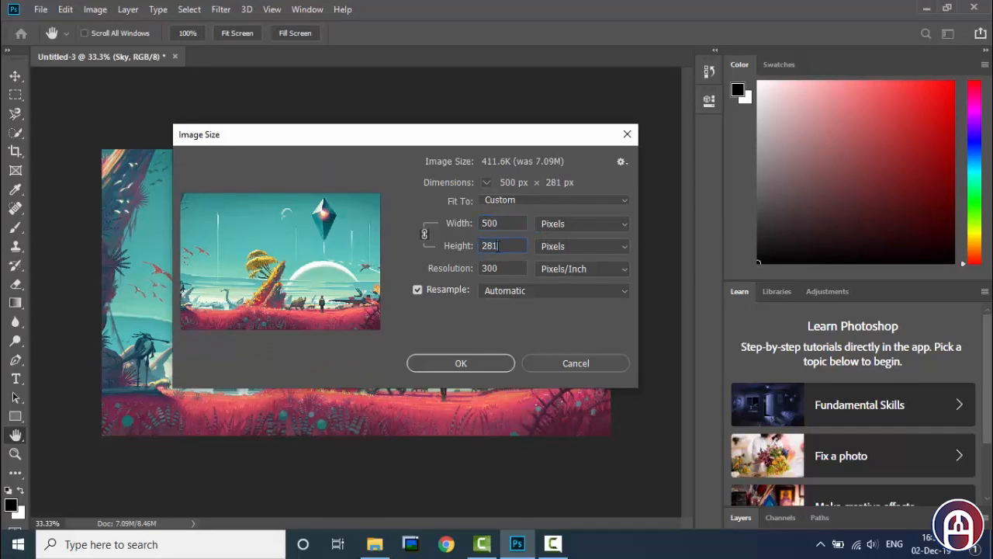
Unlink the width from the height and set the image to 600 pixels wide by 100 pixels high
click(425, 233)
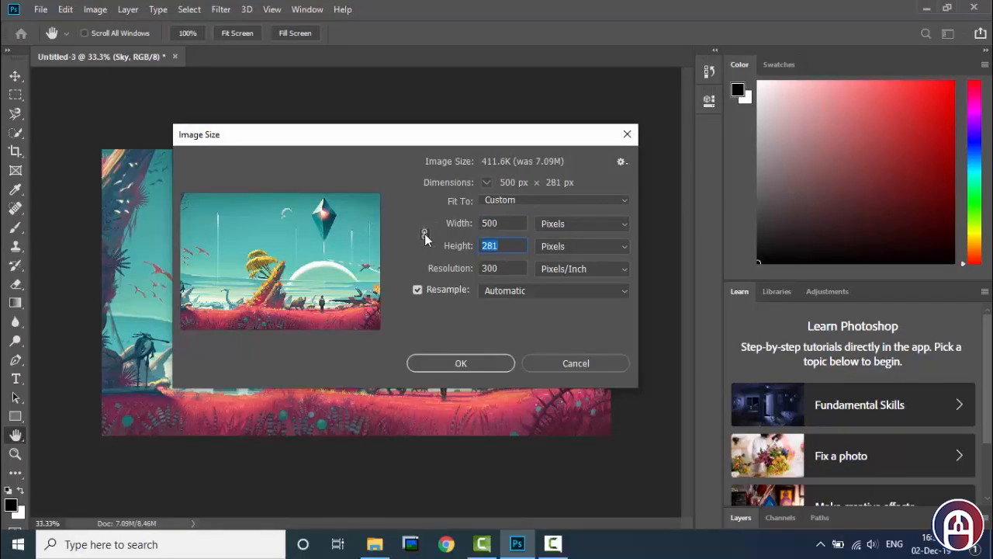
click(502, 222)
double_click(502, 223)
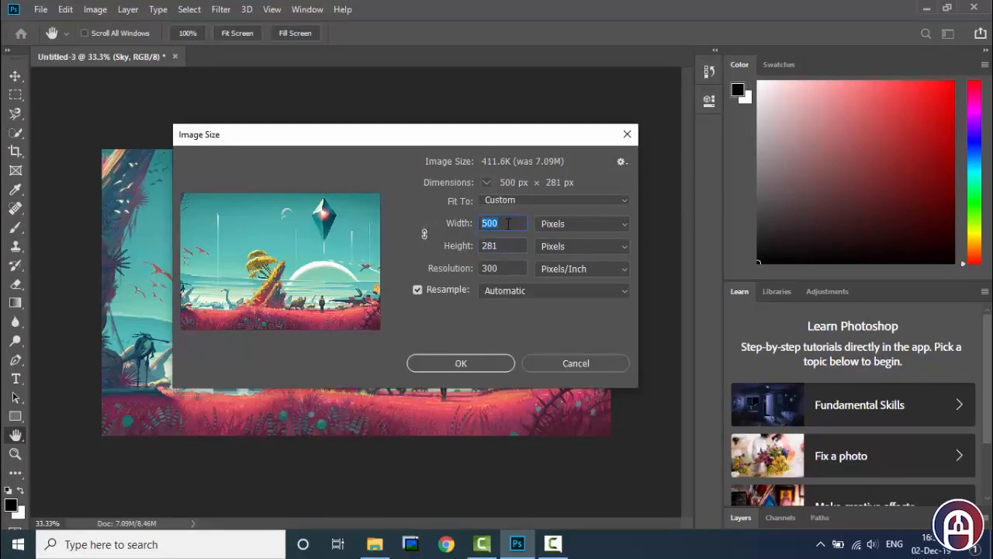
text(600)
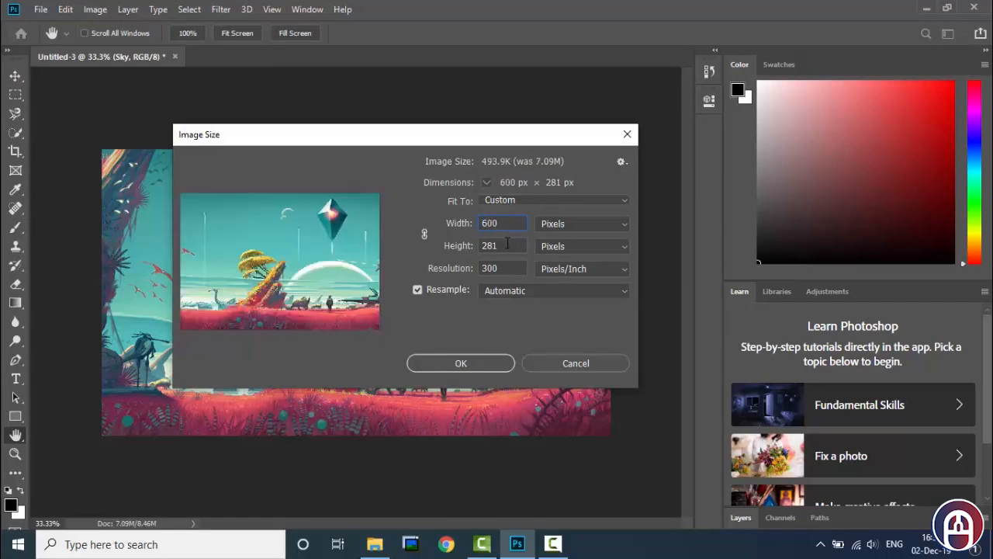
key(Tab)
click(508, 246)
double_click(508, 245)
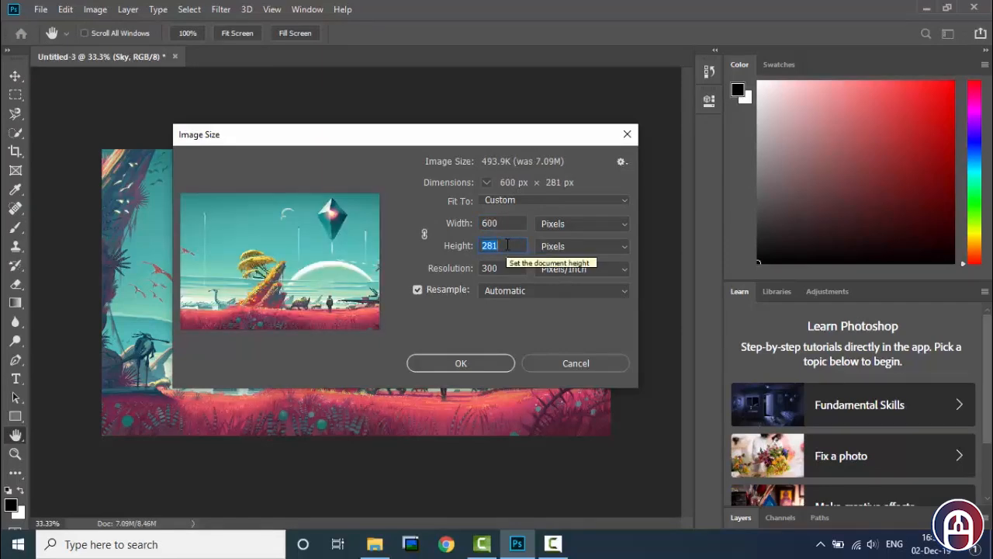
text(100)
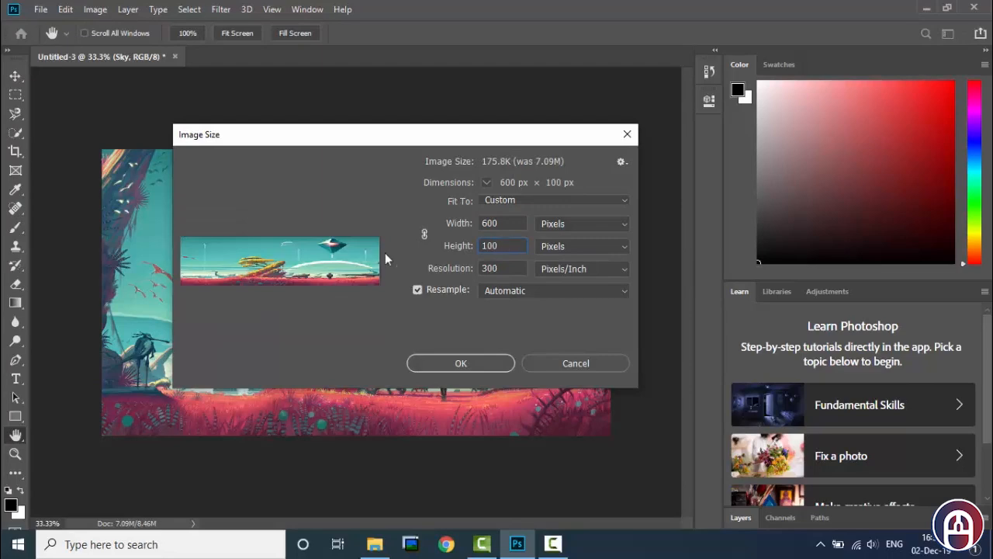
mouse_move(291, 260)
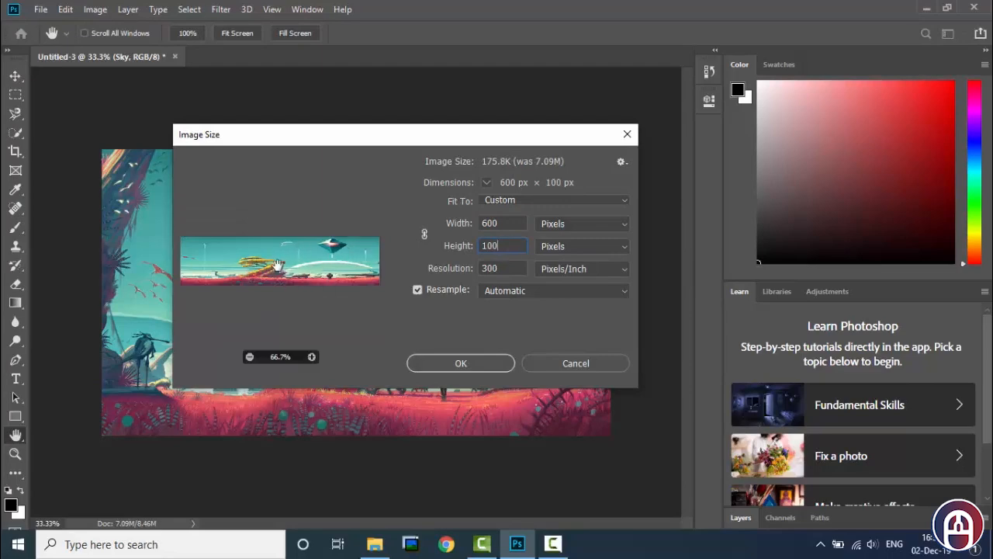
Link the width and height again and set the image width to 1200 pixels
click(424, 234)
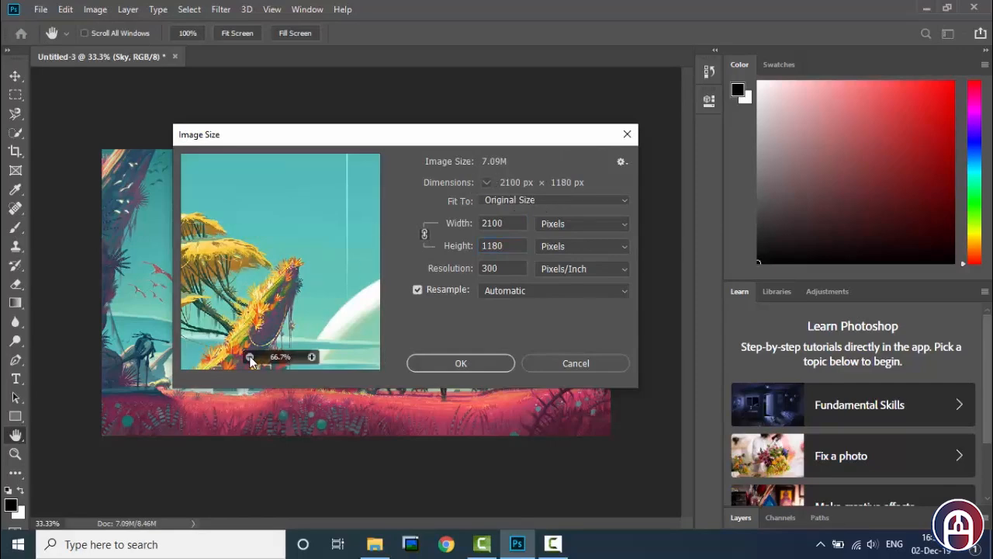
click(249, 356)
click(249, 356)
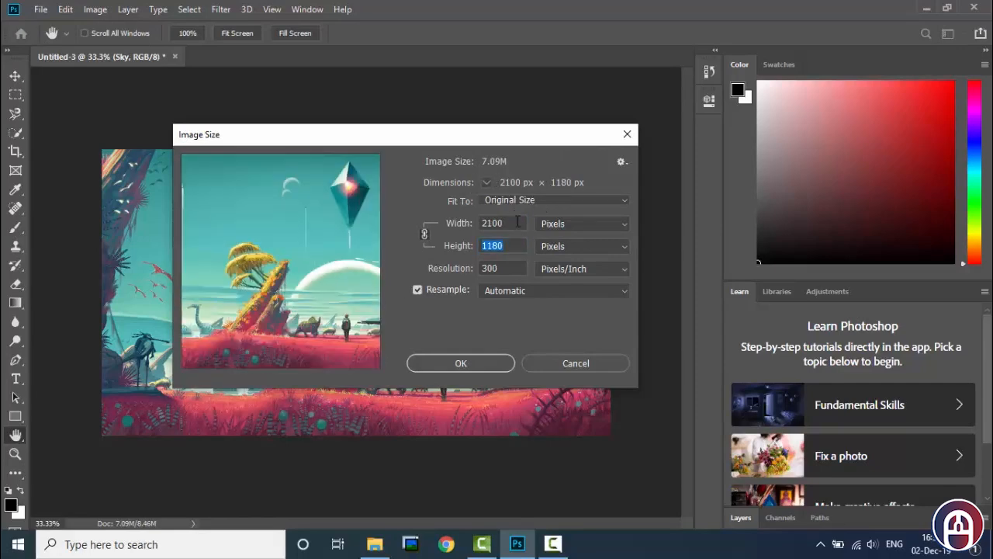
click(471, 223)
text(1200)
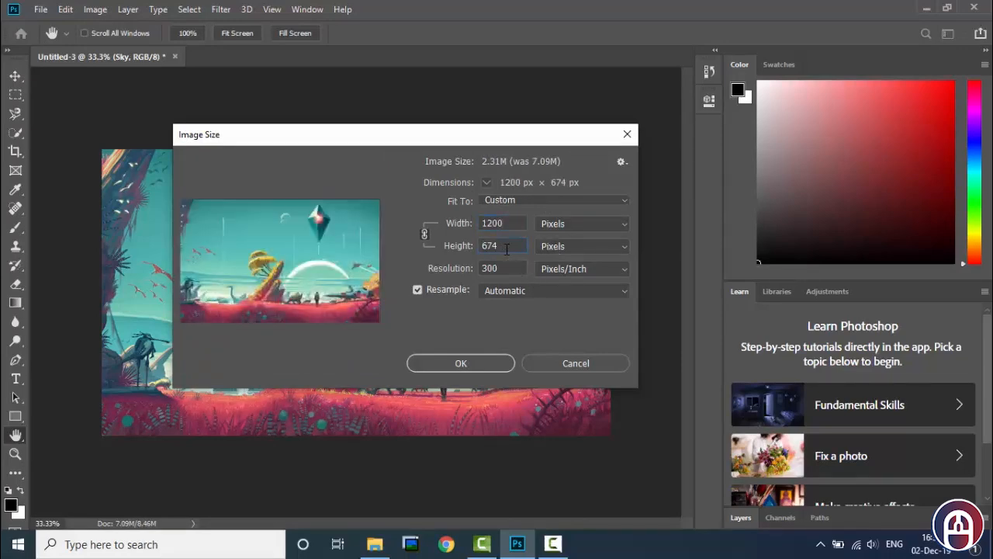
key(Tab)
Turn off resampling and set the image width to 5 inches
click(417, 289)
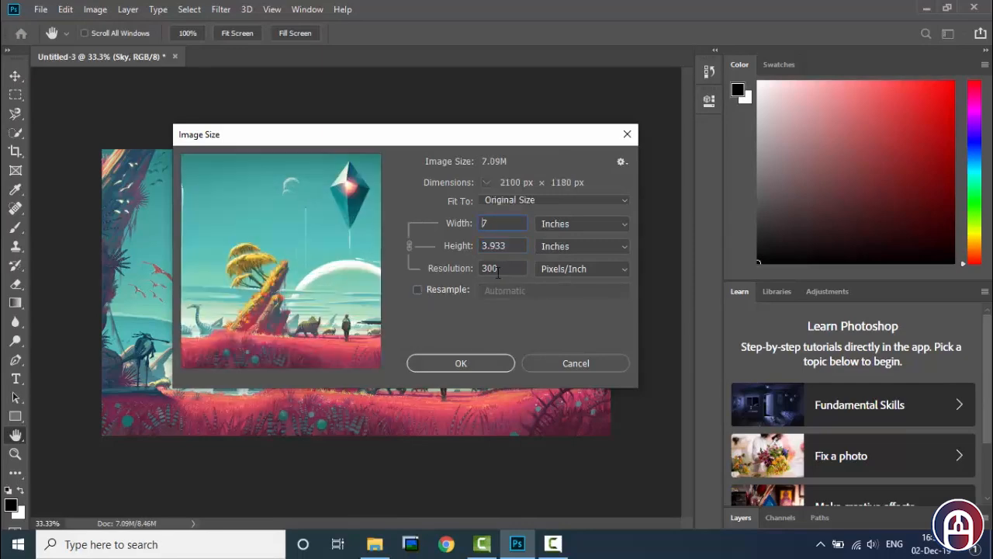
drag(497, 268, 480, 268)
click(505, 267)
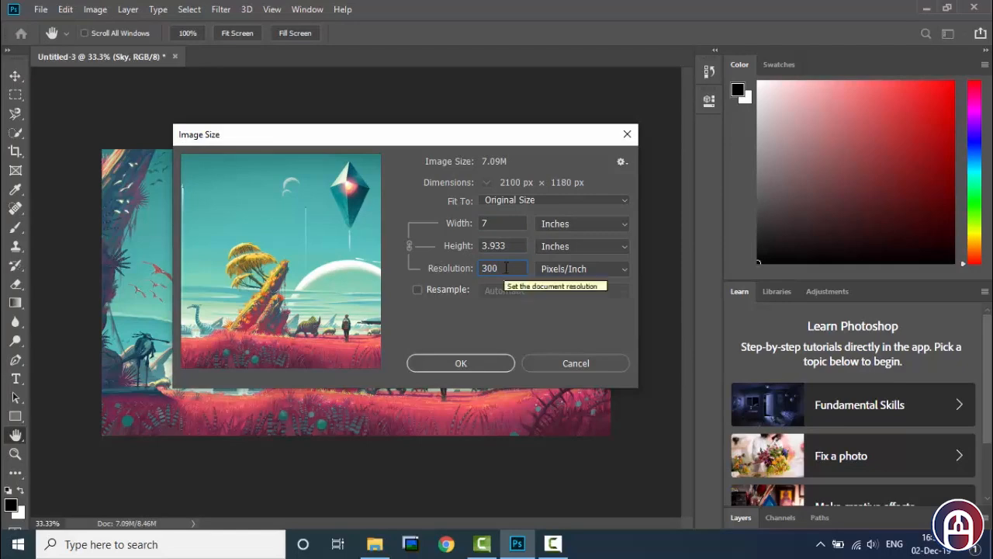
drag(493, 223, 472, 221)
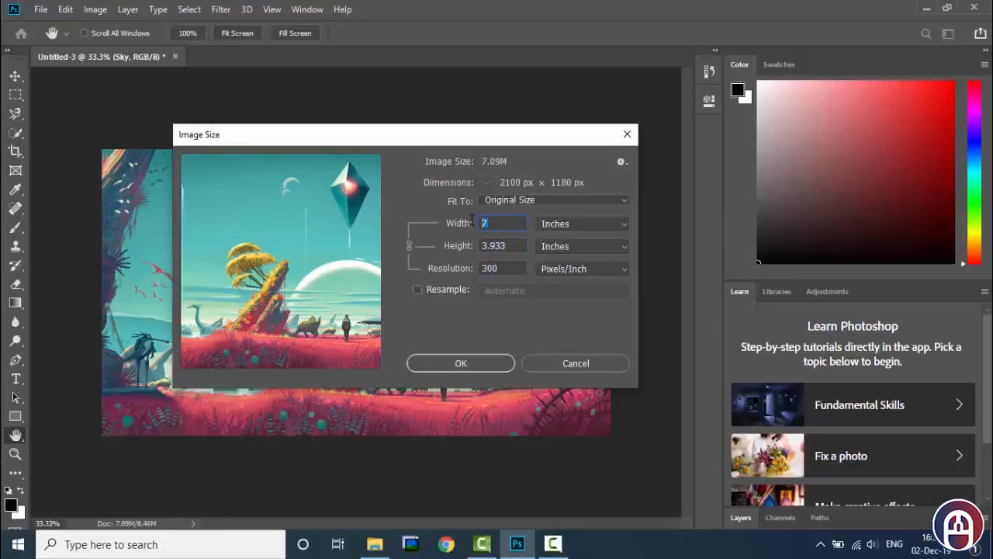
text(5)
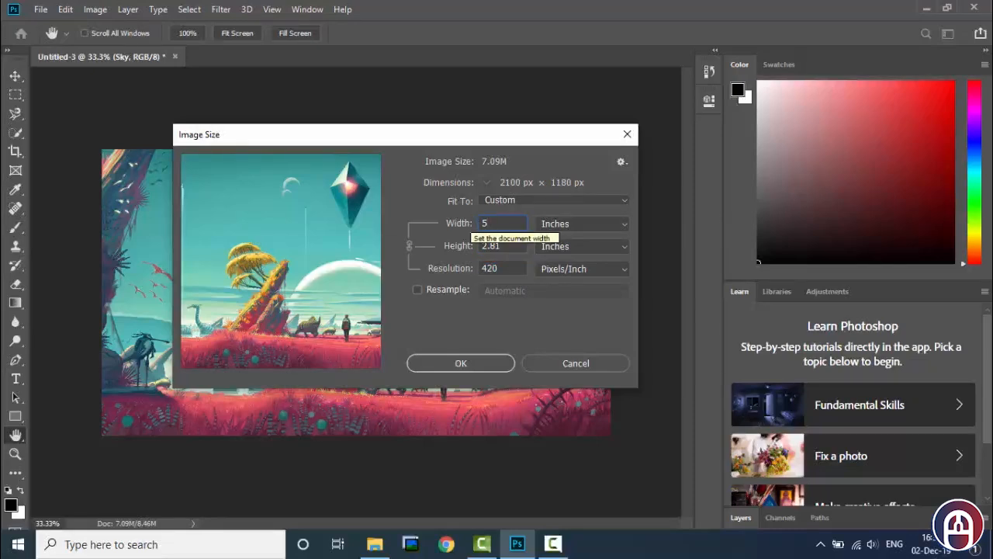
drag(508, 268, 476, 268)
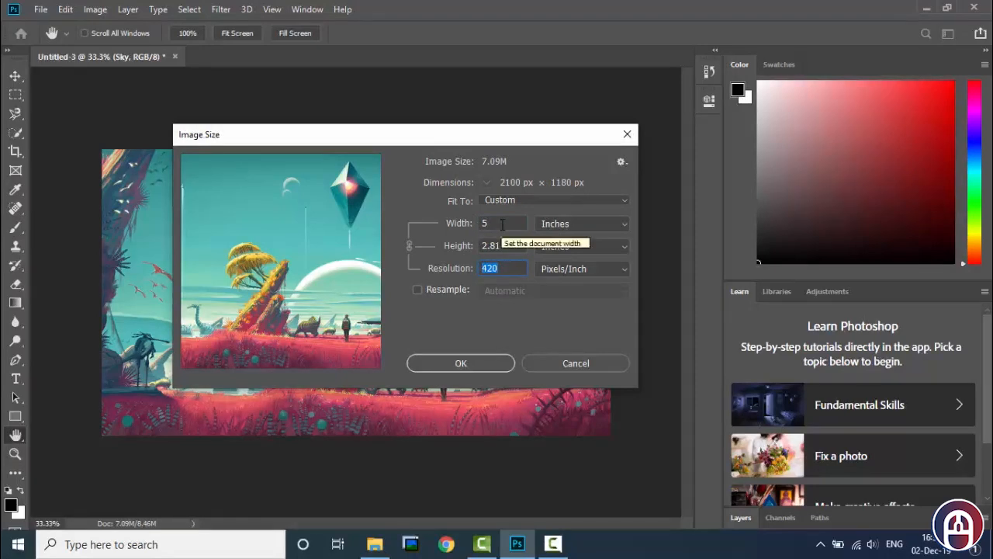
drag(502, 224, 469, 264)
click(507, 268)
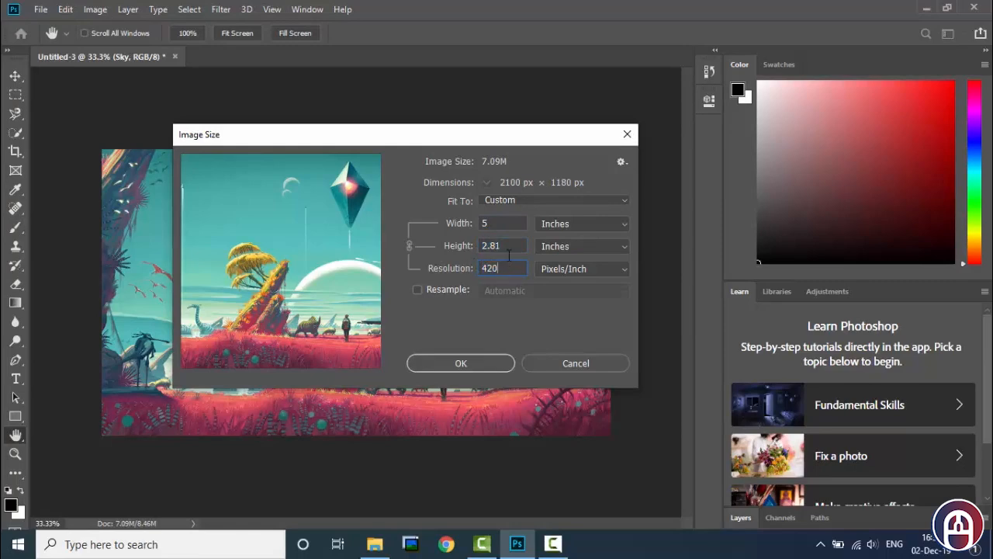
Set the image width to 6 inches with resampling turned off
drag(509, 223, 495, 224)
click(495, 223)
key(BackSpace)
text(6)
drag(505, 268, 476, 266)
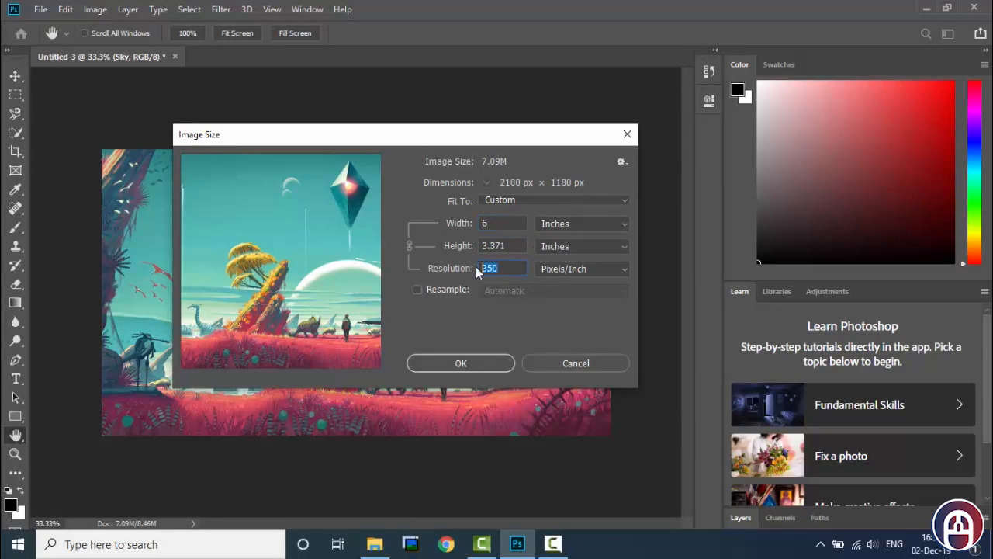
Turn on Automatic resampling and set the image to 6 inches wide at 600 pixels per inch
click(417, 289)
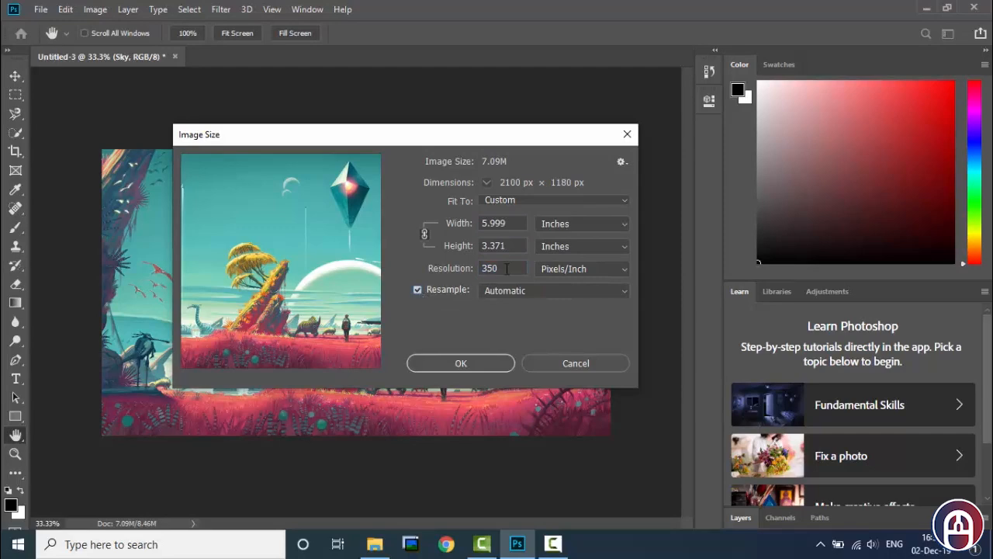
drag(509, 269, 475, 268)
drag(519, 224, 470, 221)
text(6)
drag(506, 269, 475, 269)
text(600)
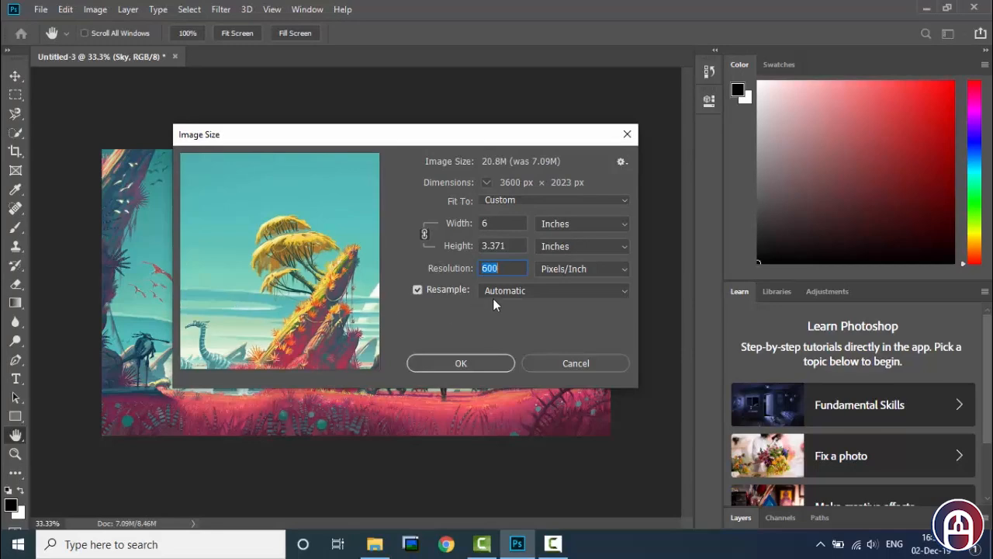
click(524, 289)
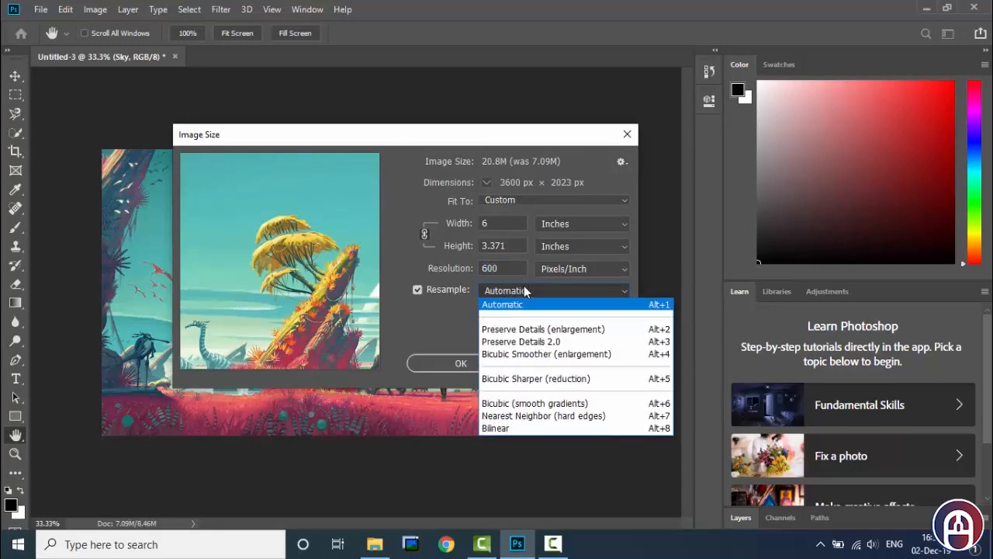
click(503, 304)
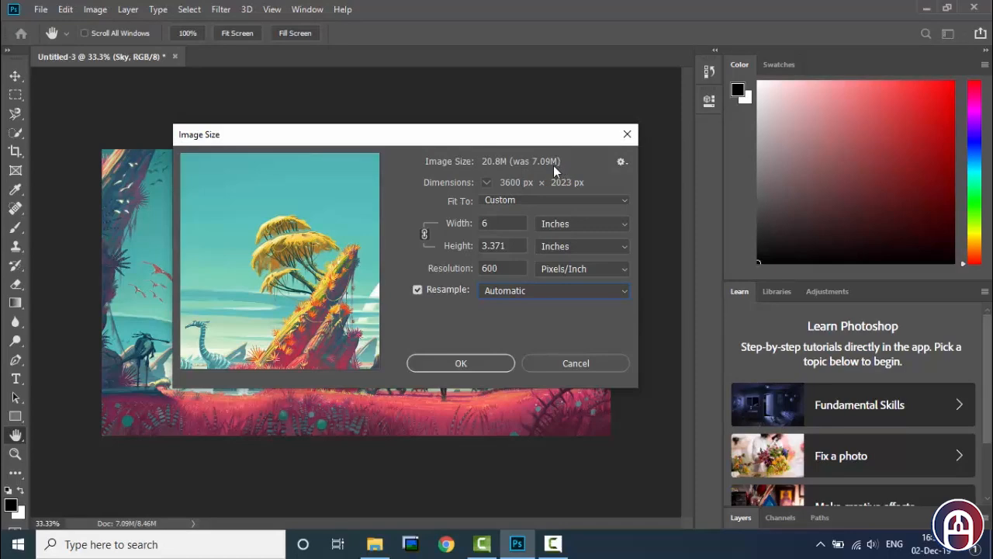
Set the image width to 3 inches and apply the new image size
drag(442, 139, 461, 97)
click(506, 184)
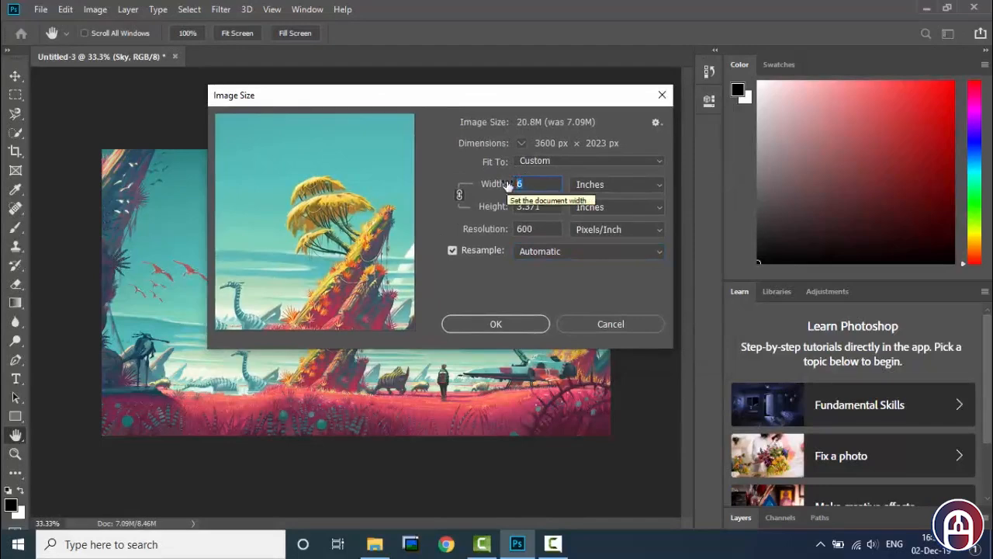
text(3)
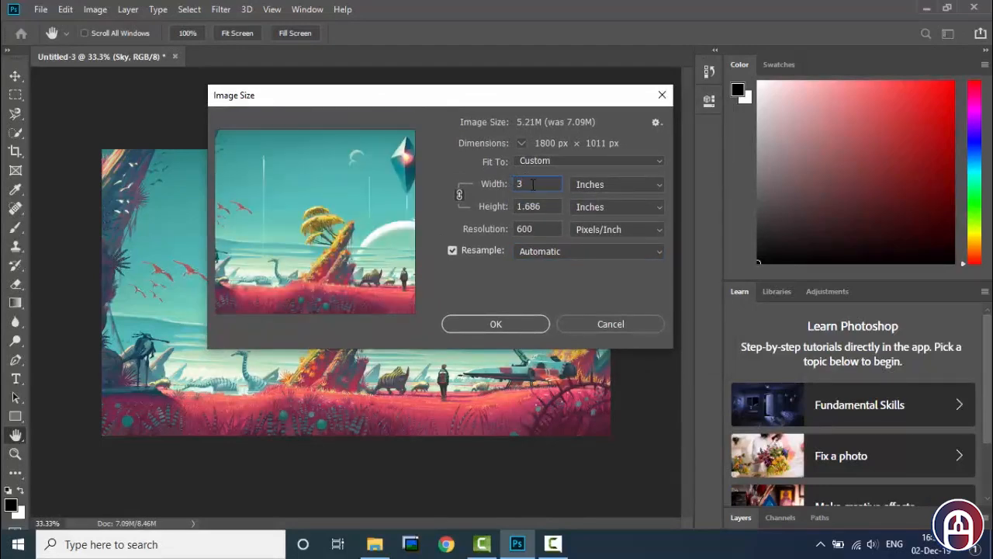
click(526, 300)
click(506, 324)
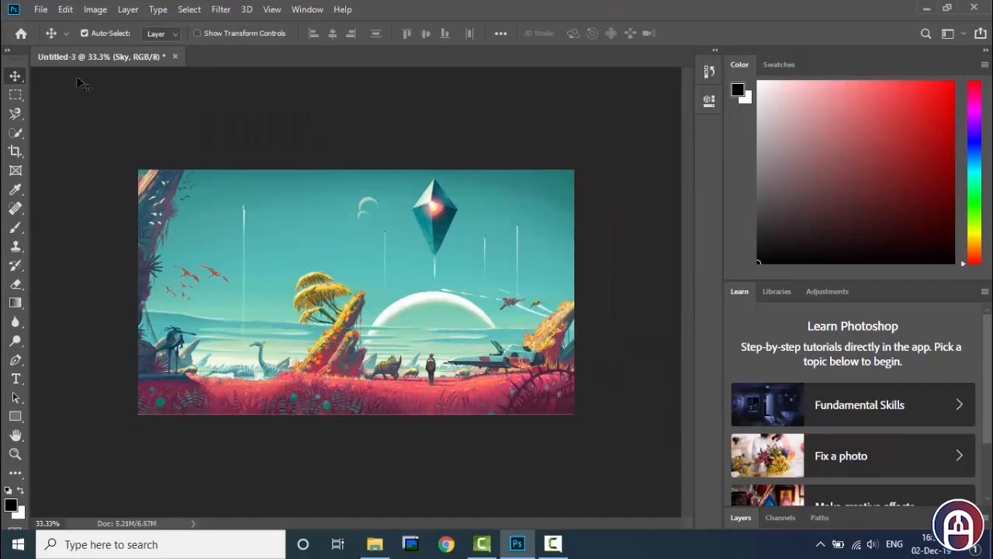
Start saving a copy of the image as PNG in the Photoshop Images folder on the Desktop
click(41, 10)
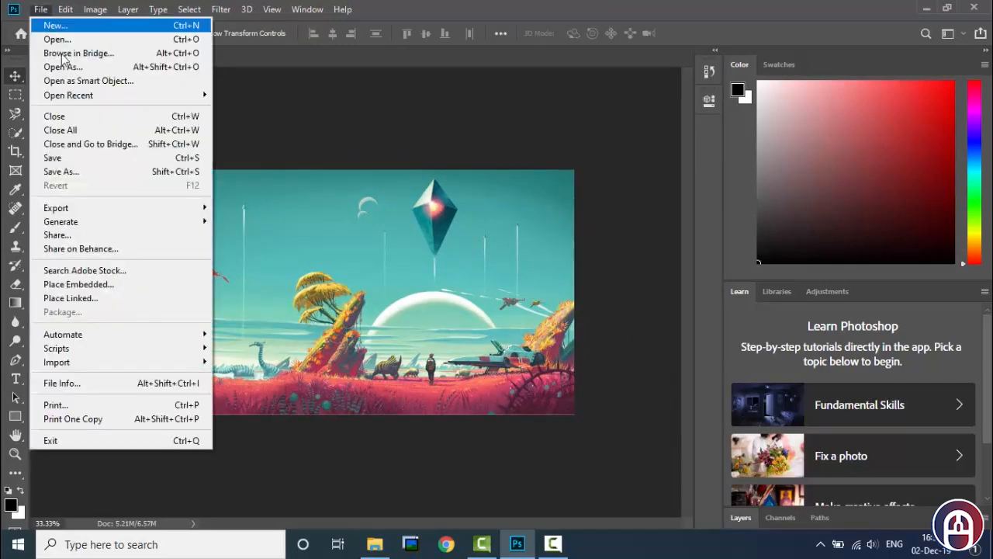
click(98, 176)
click(263, 298)
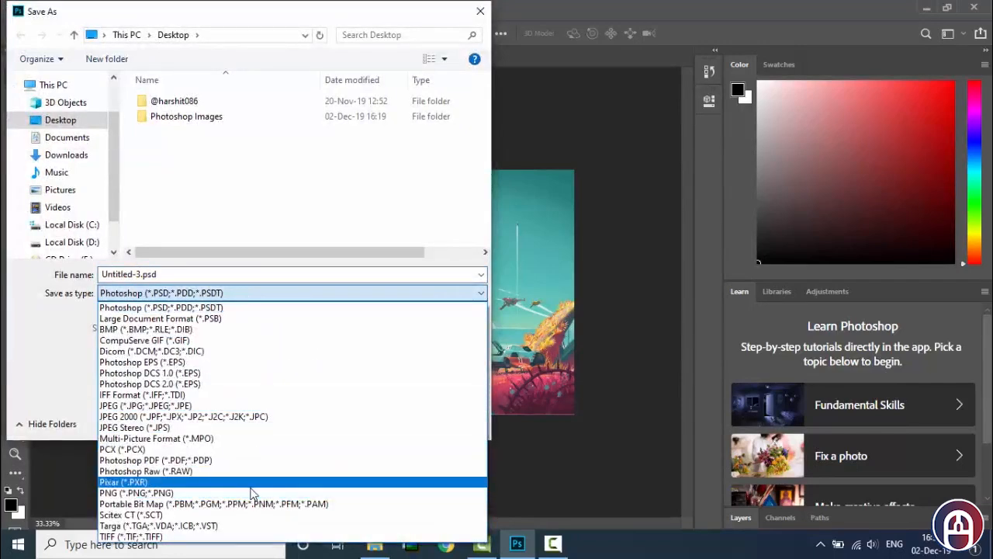
click(252, 493)
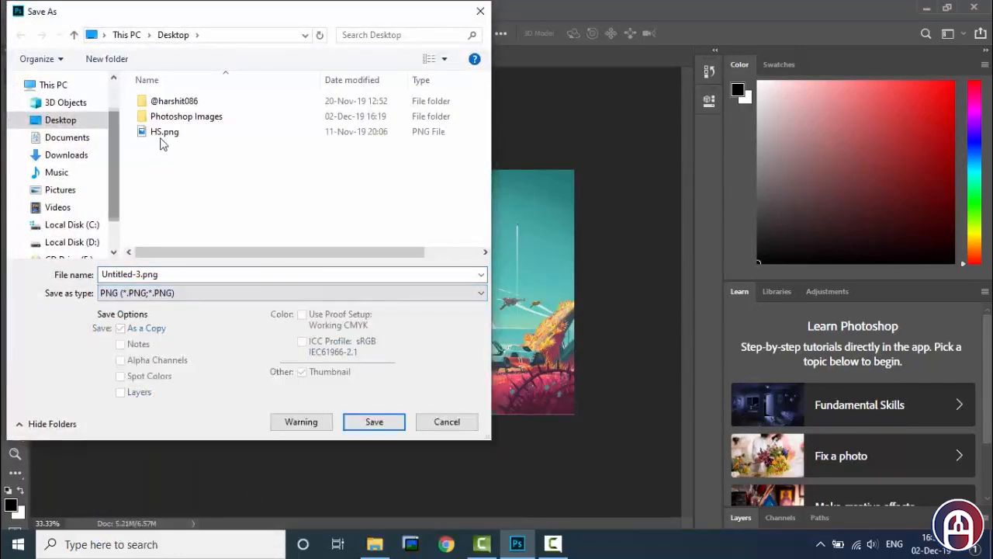
double_click(217, 120)
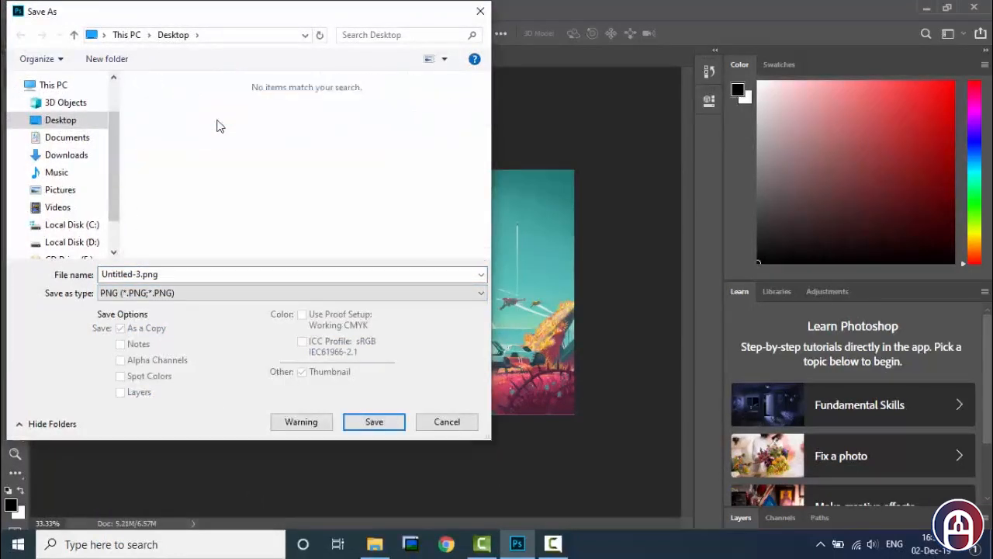
Name the PNG copy "resized imaged" and save it in the Photoshop Images folder with the offered PNG options
double_click(228, 276)
key(ctrl+a)
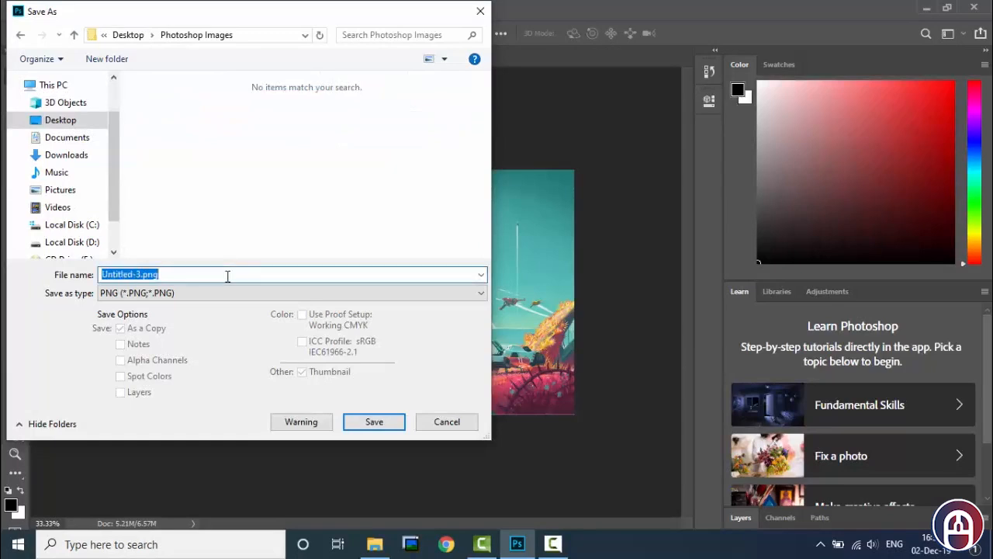
text(resi)
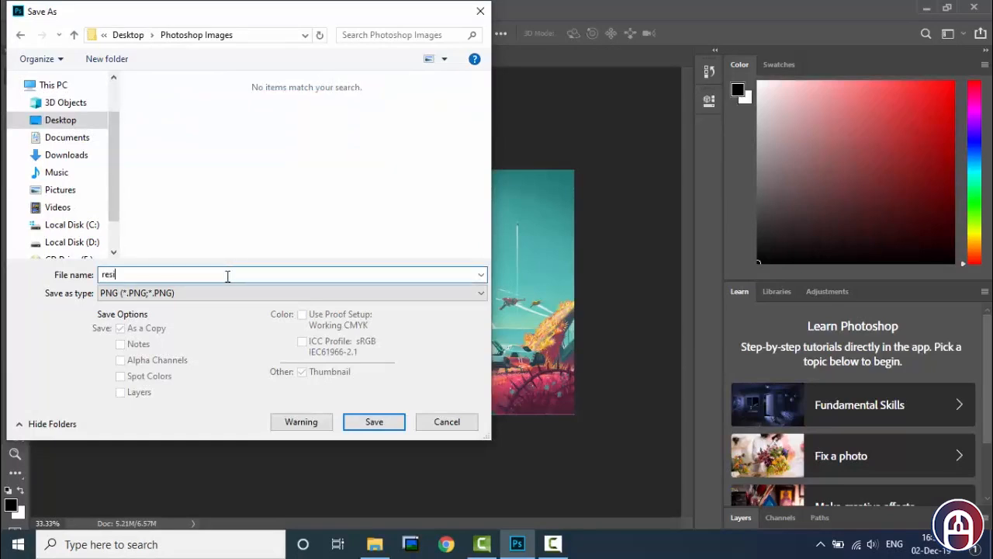
text(zed imaged)
click(363, 419)
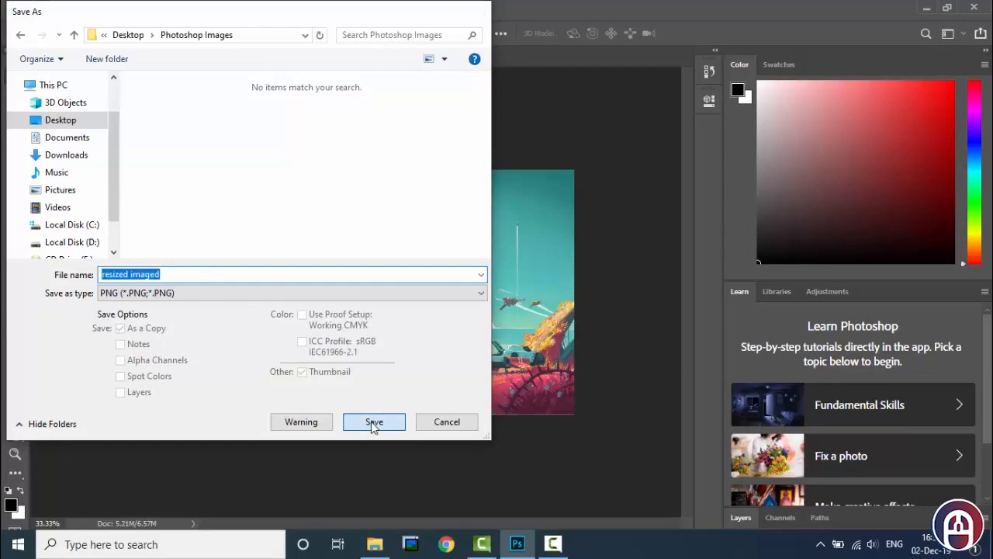
click(581, 153)
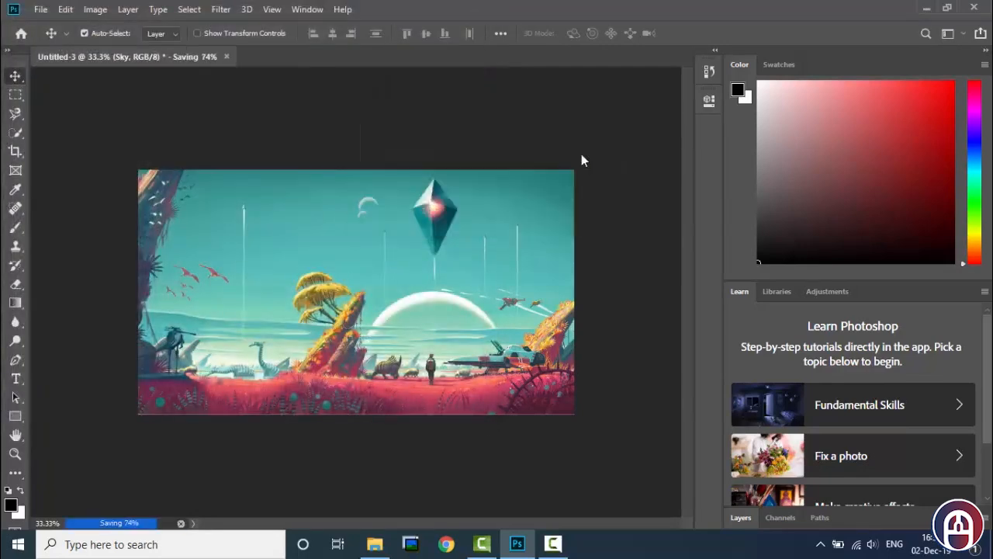
Compare the dimensions and file sizes of Sky.jpg and resized imaged.png in File Explorer, then return to Photoshop
click(384, 545)
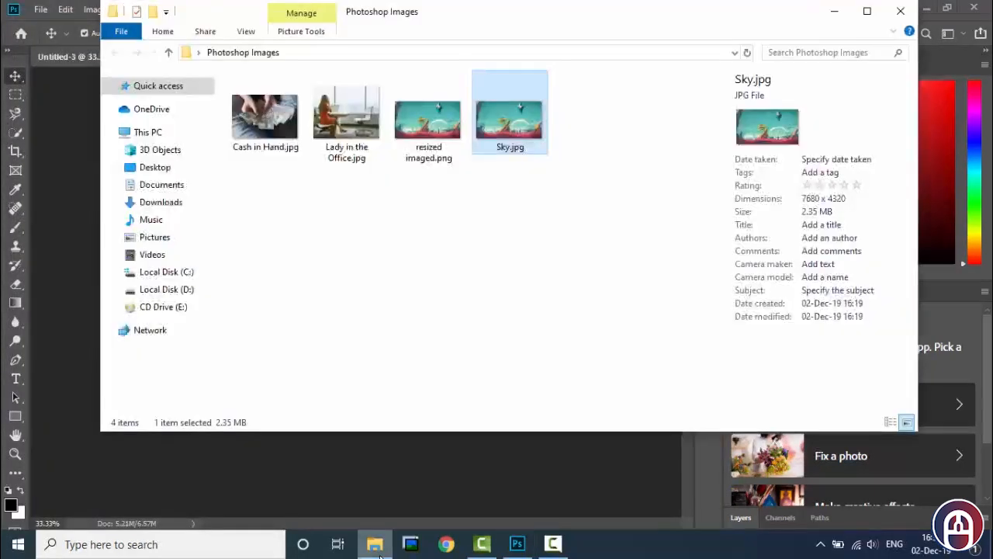
click(867, 12)
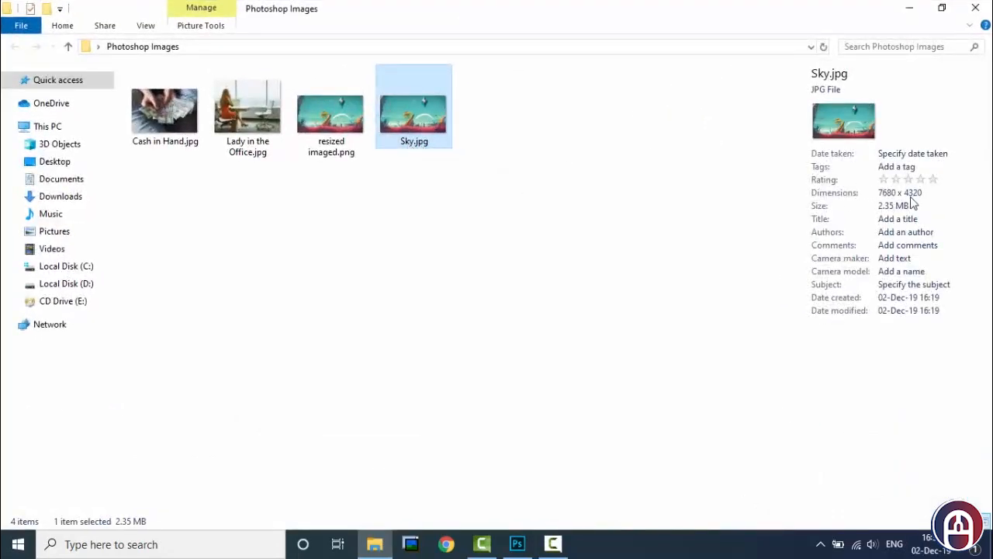
click(335, 121)
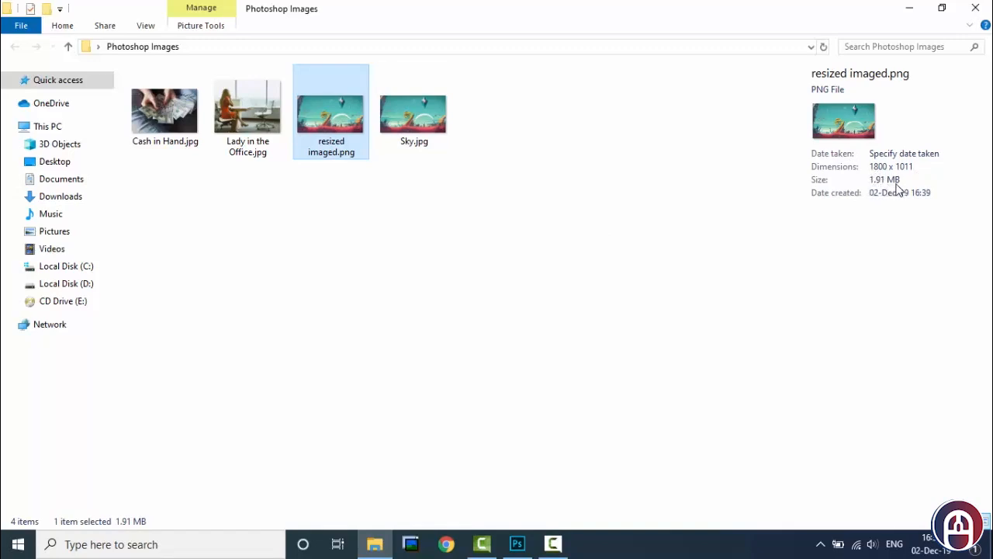
click(468, 308)
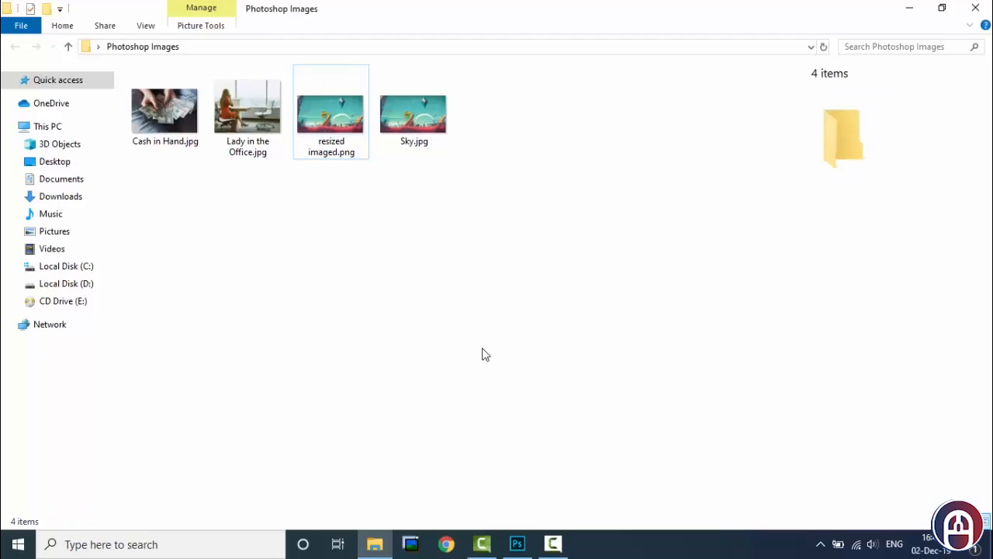
click(518, 545)
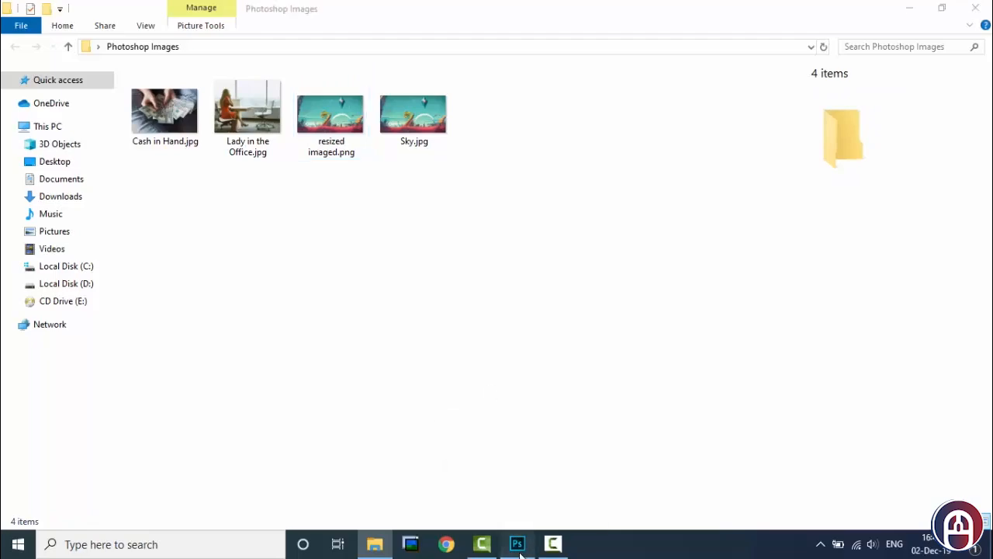